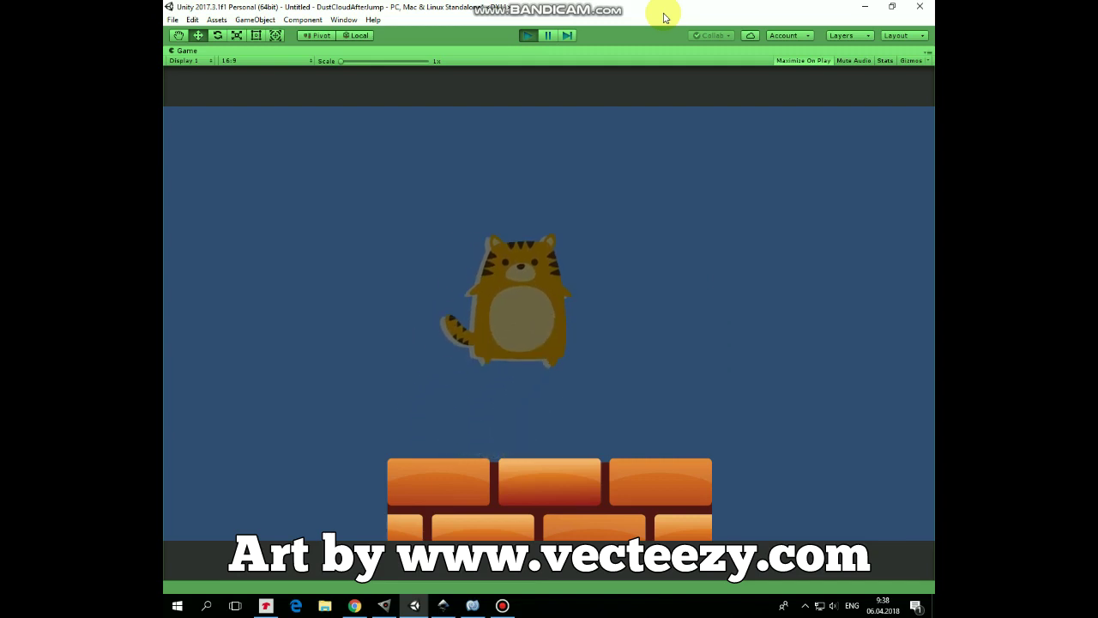
- Play the finished demo, making the cat jump left and right and land in dust clouds
key(space)
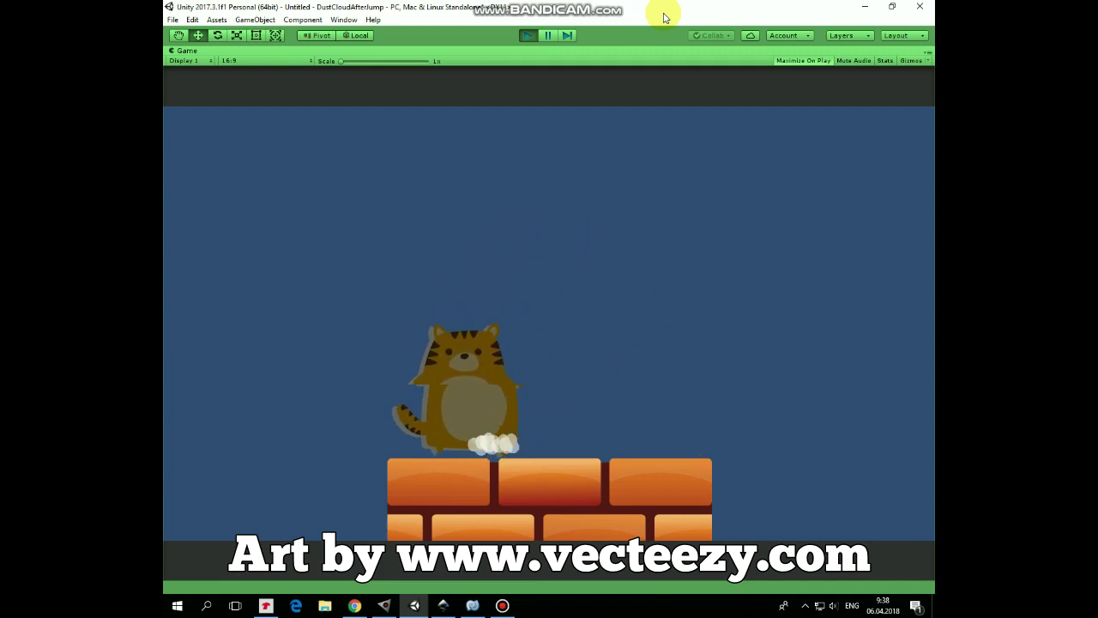
key(space)
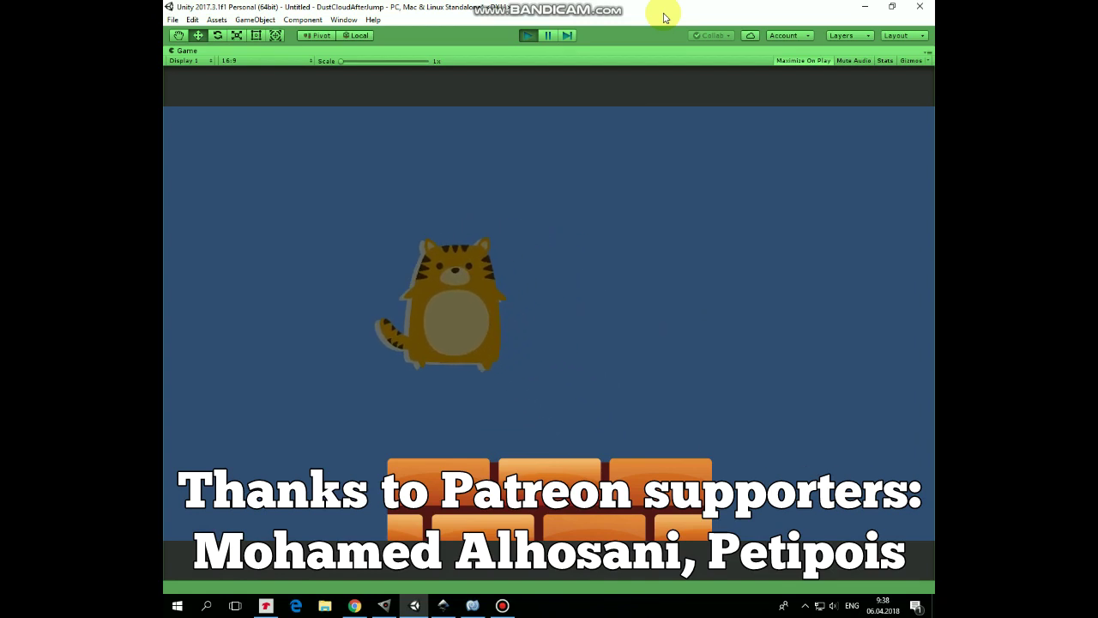
key(space)
key(Right)
key(space)
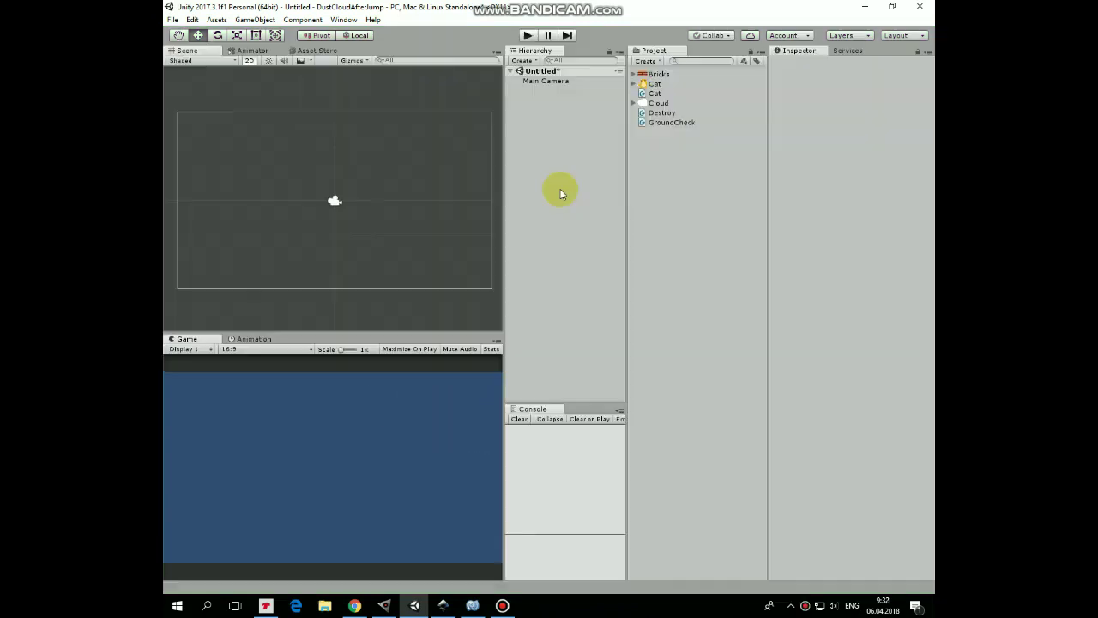
- Create a new material asset named DustCloudMaterial
click(645, 61)
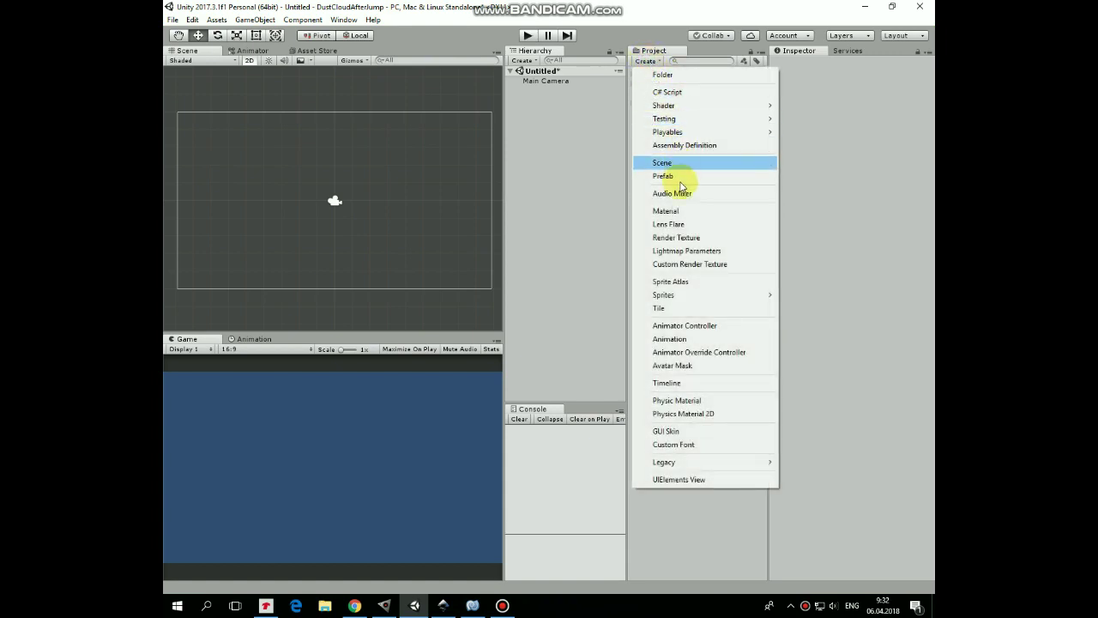
click(673, 210)
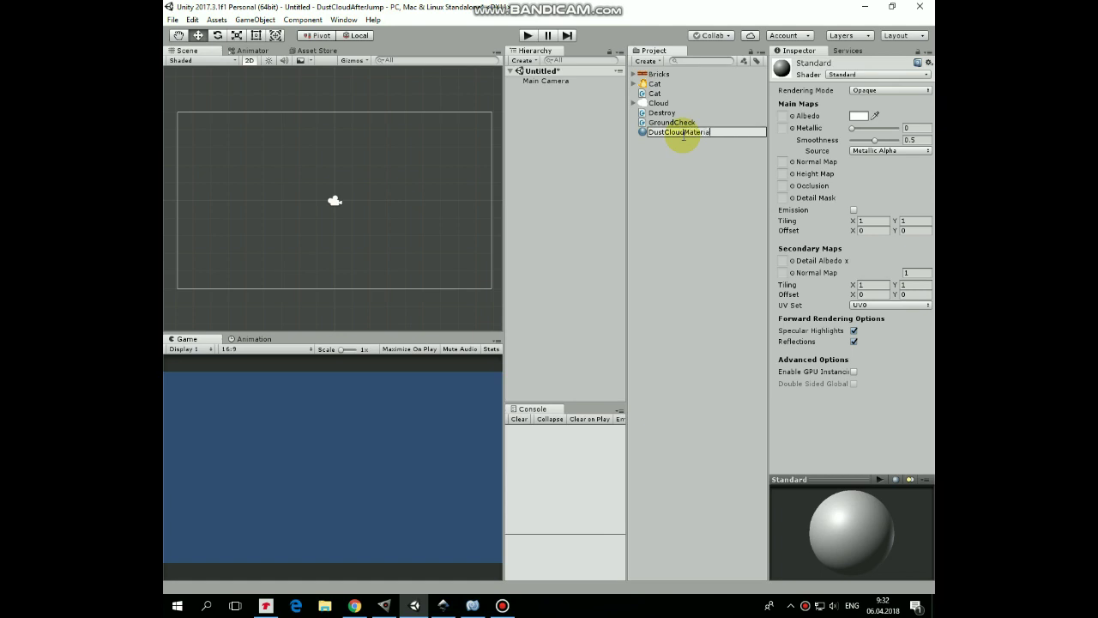
text(DustCloudMaterial)
key(Return)
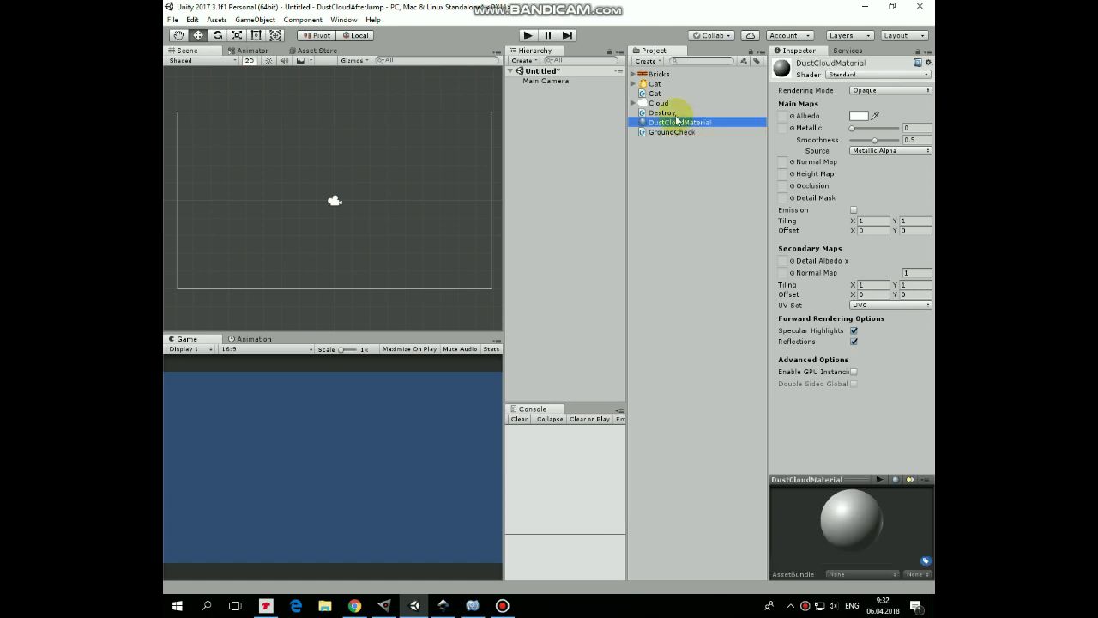
- Give DustCloudMaterial the Particles/Alpha Blended shader and the Cloud image as particle texture
click(844, 74)
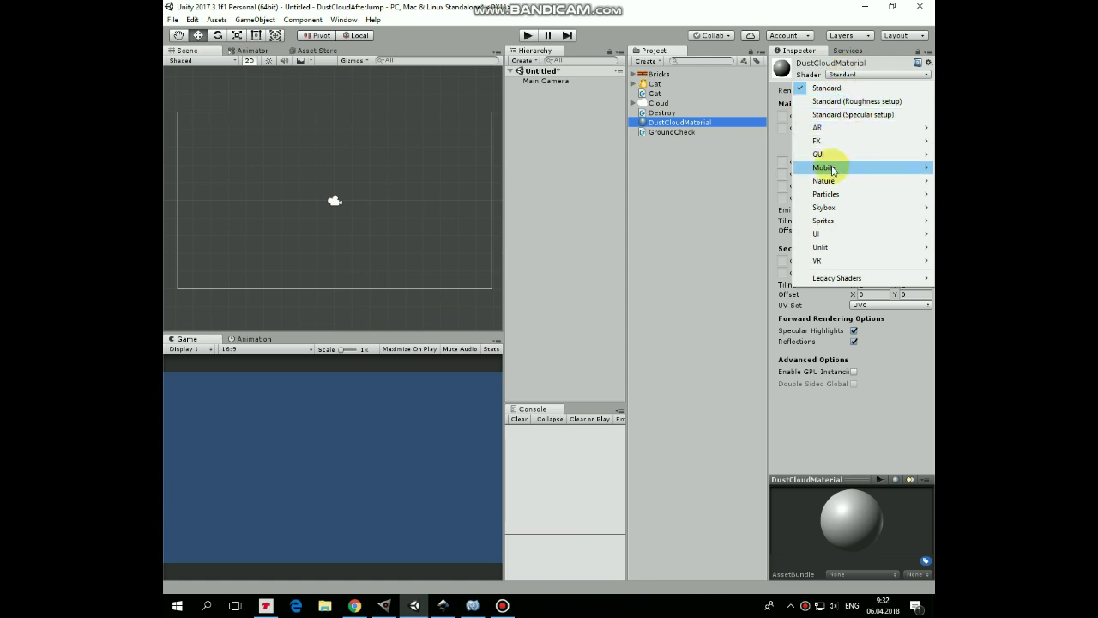
mouse_move(830, 194)
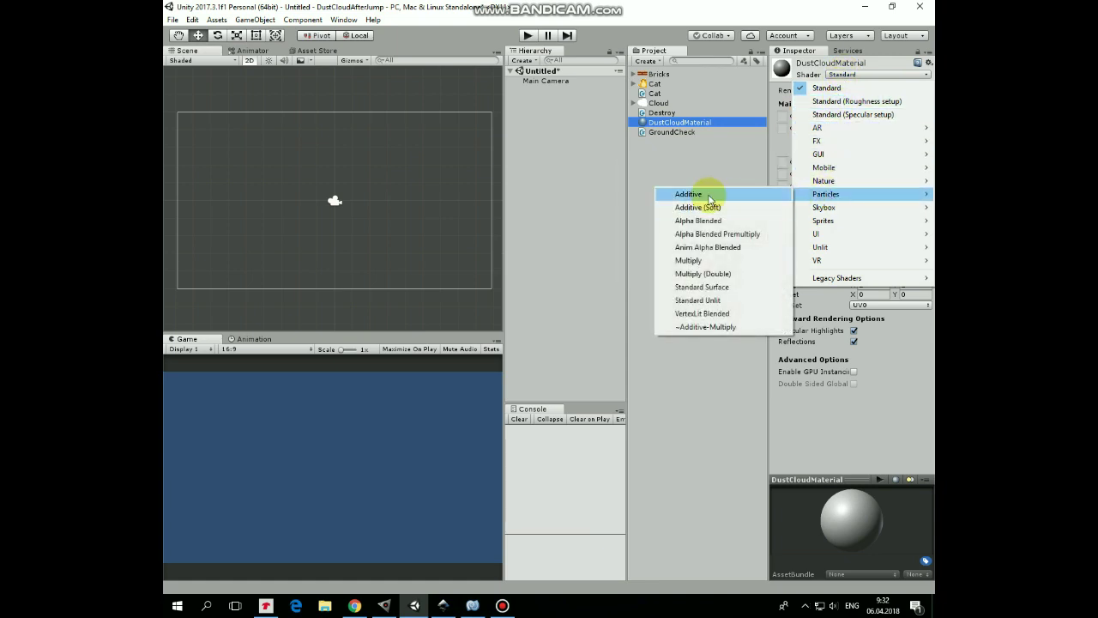
click(699, 221)
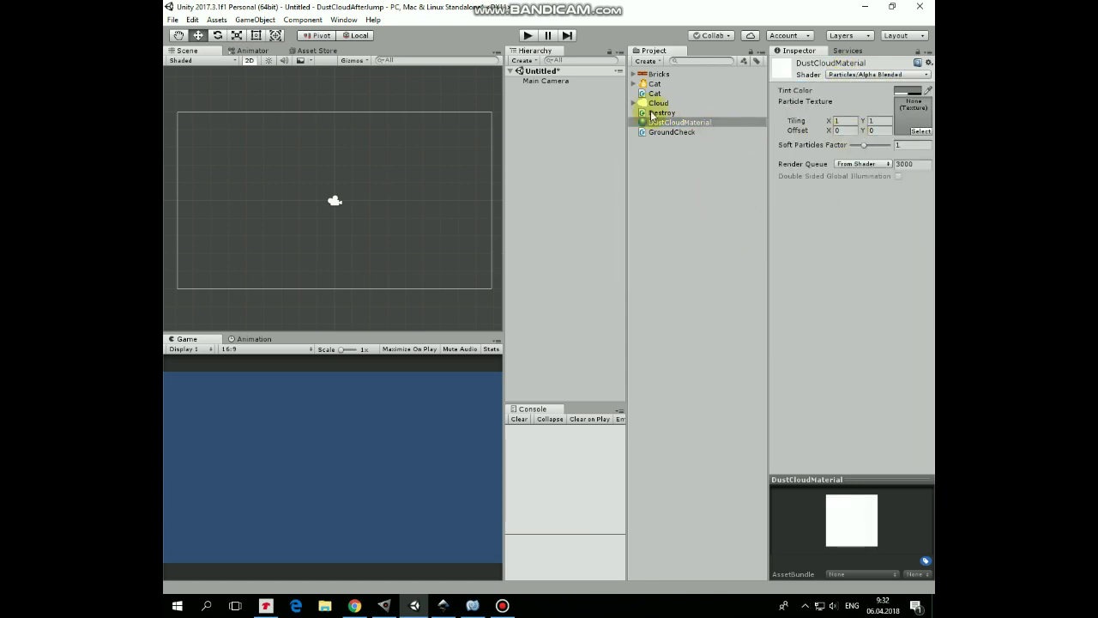
drag(644, 105, 912, 112)
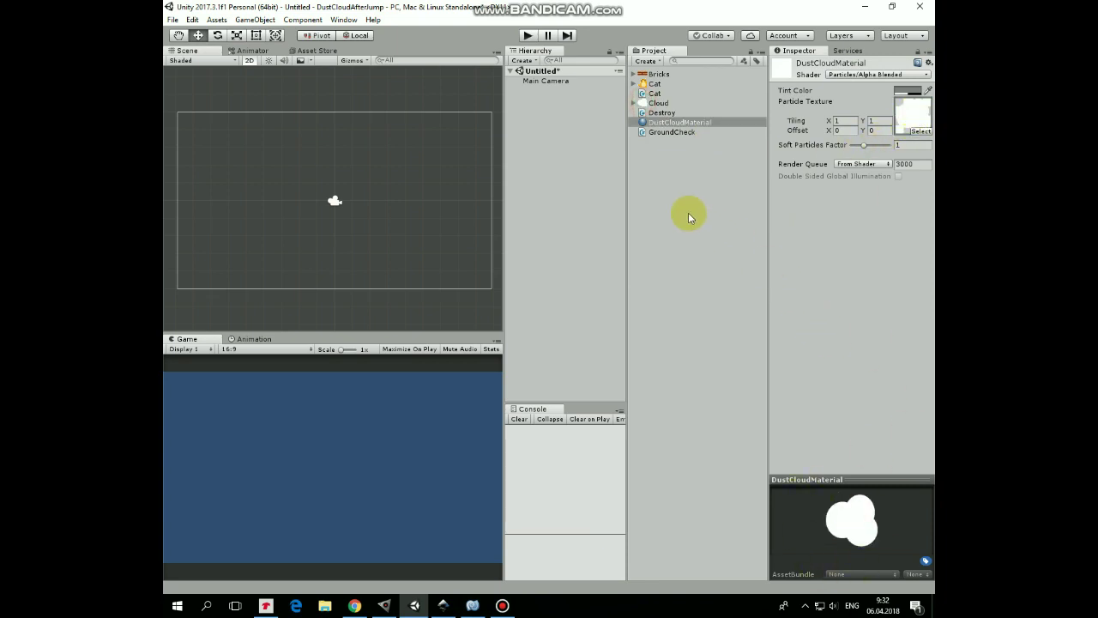
- Add a new Particle System to the scene
click(558, 161)
click(522, 60)
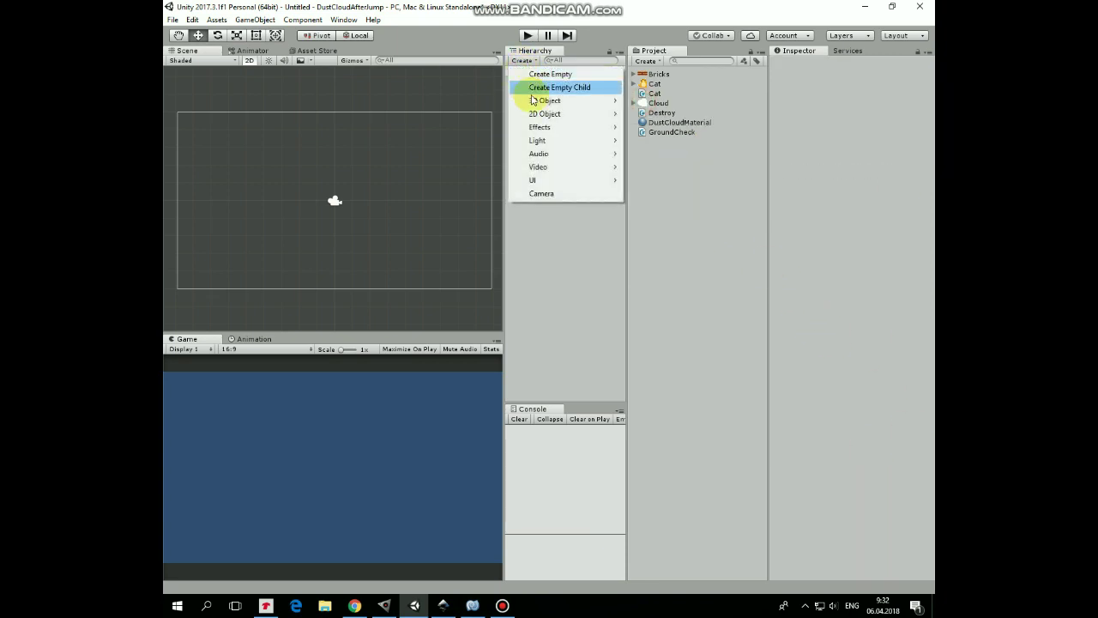
mouse_move(557, 129)
click(652, 128)
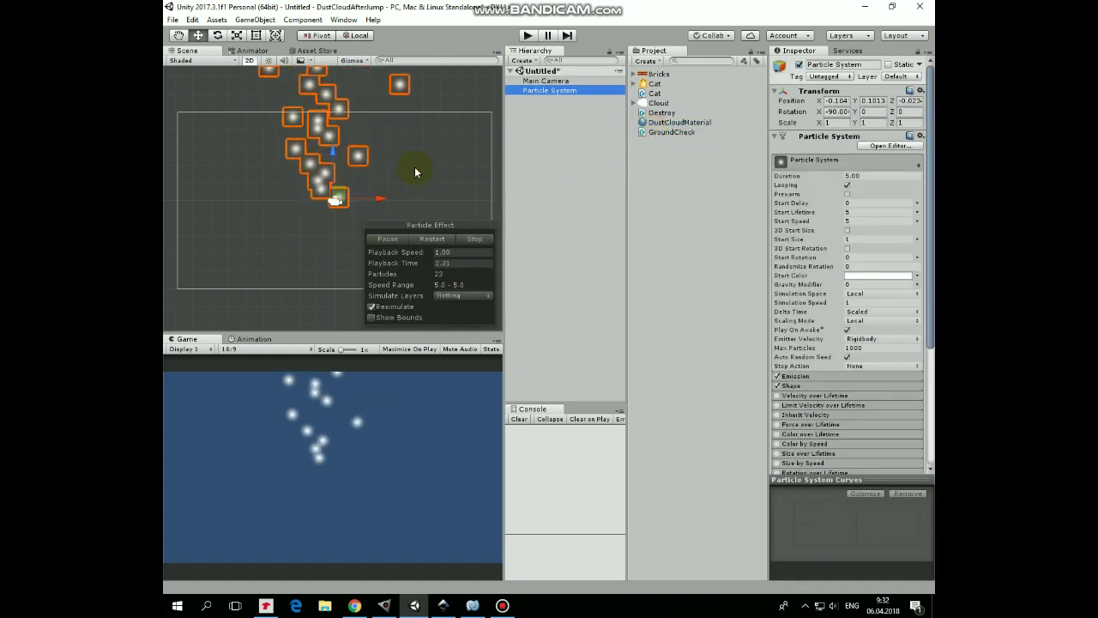
- Set Start Lifetime 0.5, Start Speed random between 2 and 3, and Start Size 2
click(850, 211)
text(0.5)
click(852, 220)
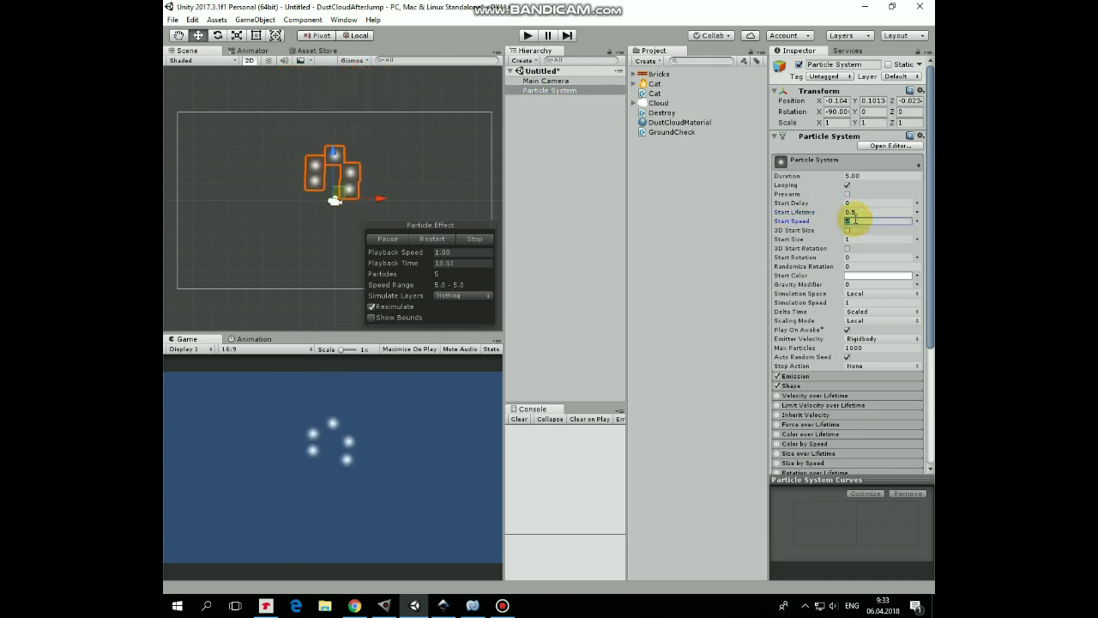
click(916, 220)
click(845, 252)
text(2)
click(888, 221)
text(3)
click(858, 239)
text(2)
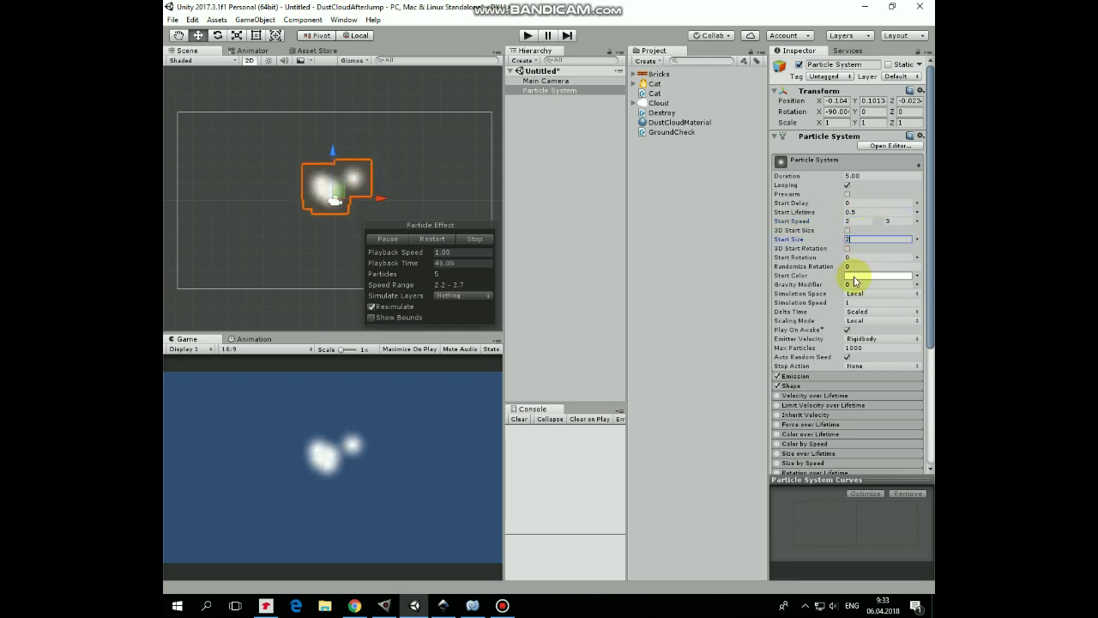
- Make the start colour semi-transparent white with alpha 180
click(854, 276)
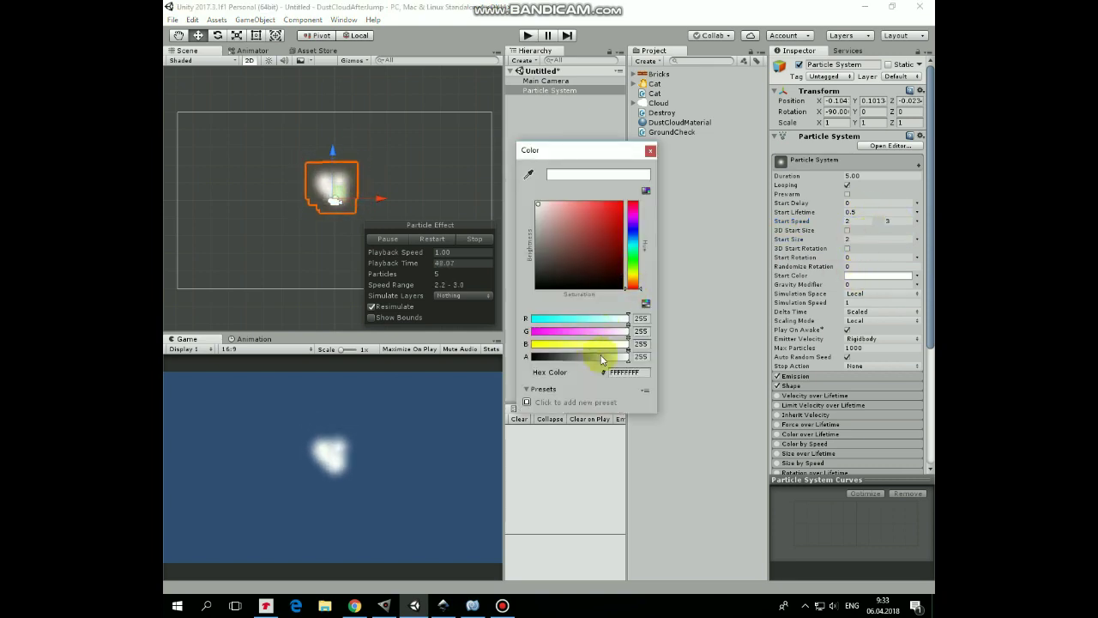
click(639, 356)
text(180)
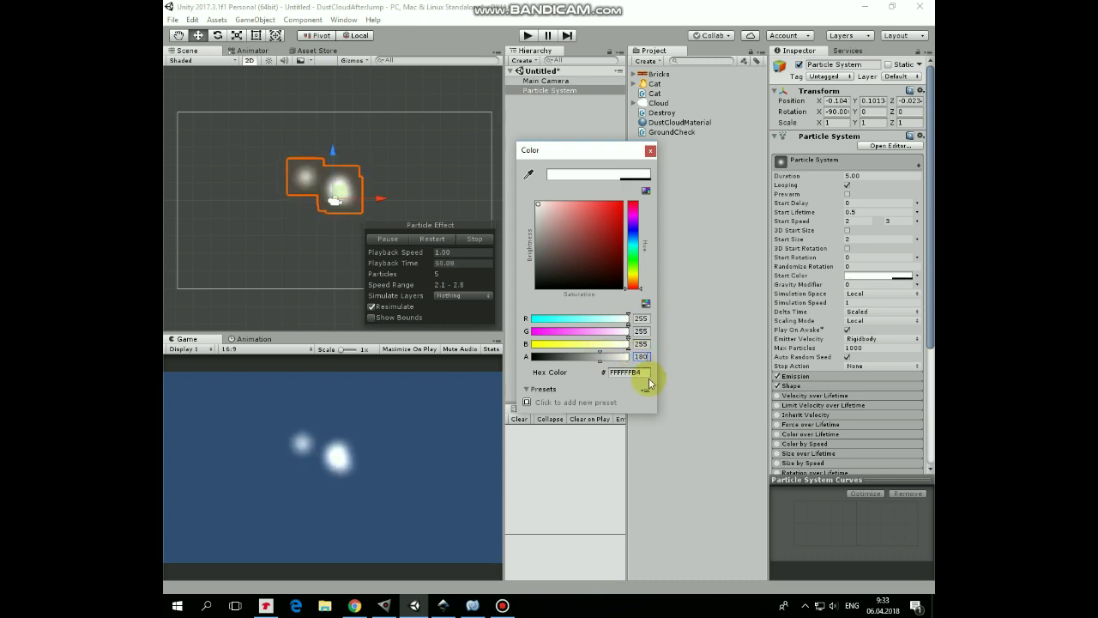
click(650, 150)
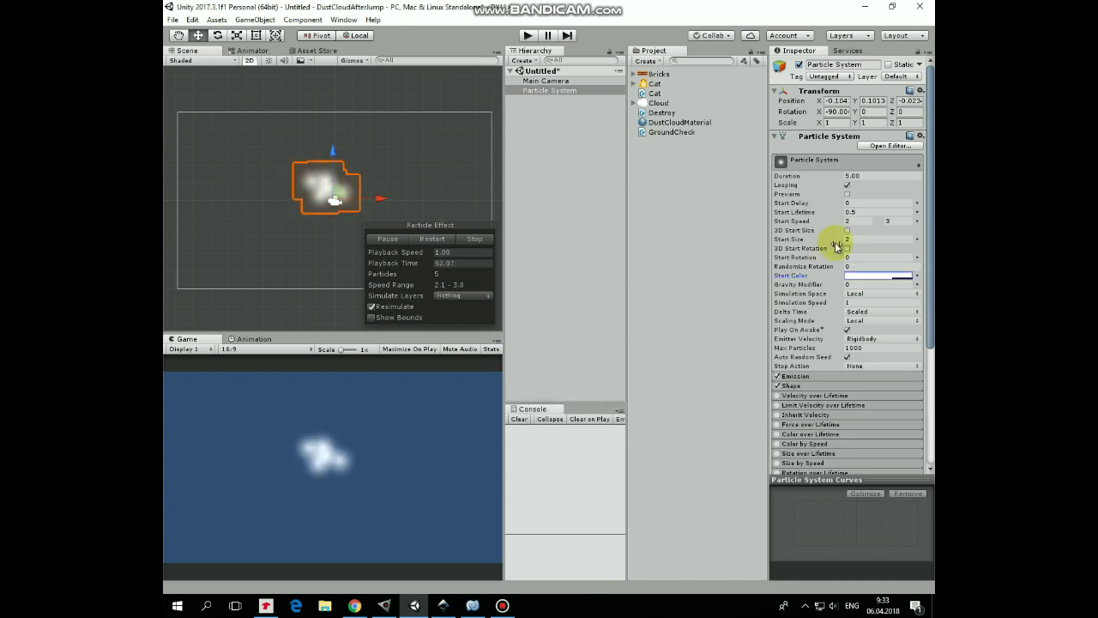
scroll(835, 242, down, 1)
scroll(806, 283, down, 1)
- Set Emission Rate over Time to 0 and add a burst of 5 particles
click(794, 303)
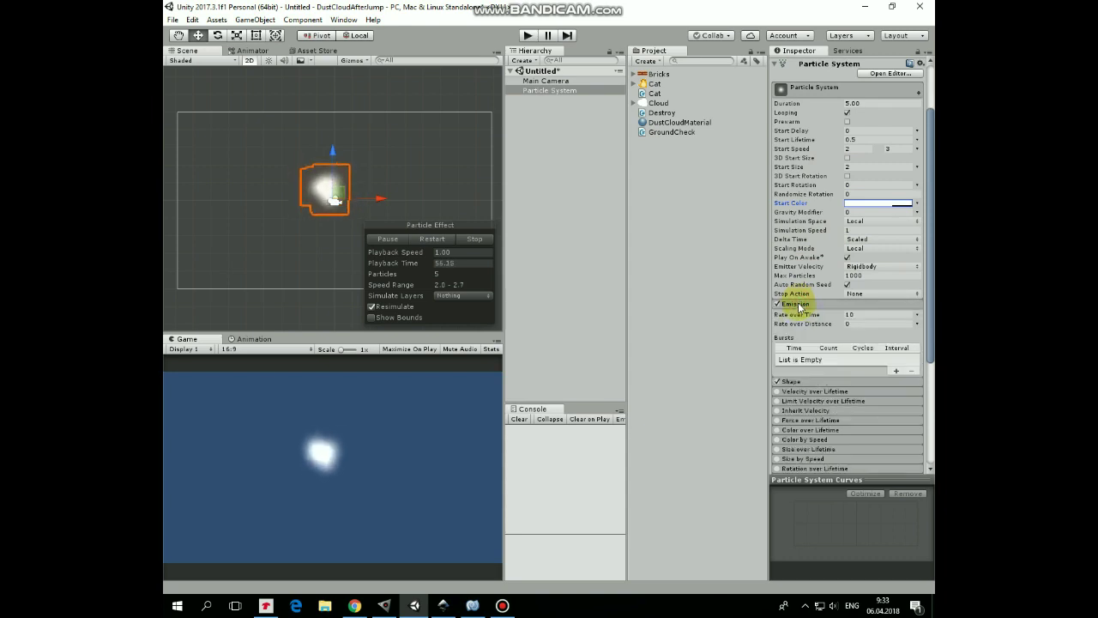
click(857, 314)
click(856, 314)
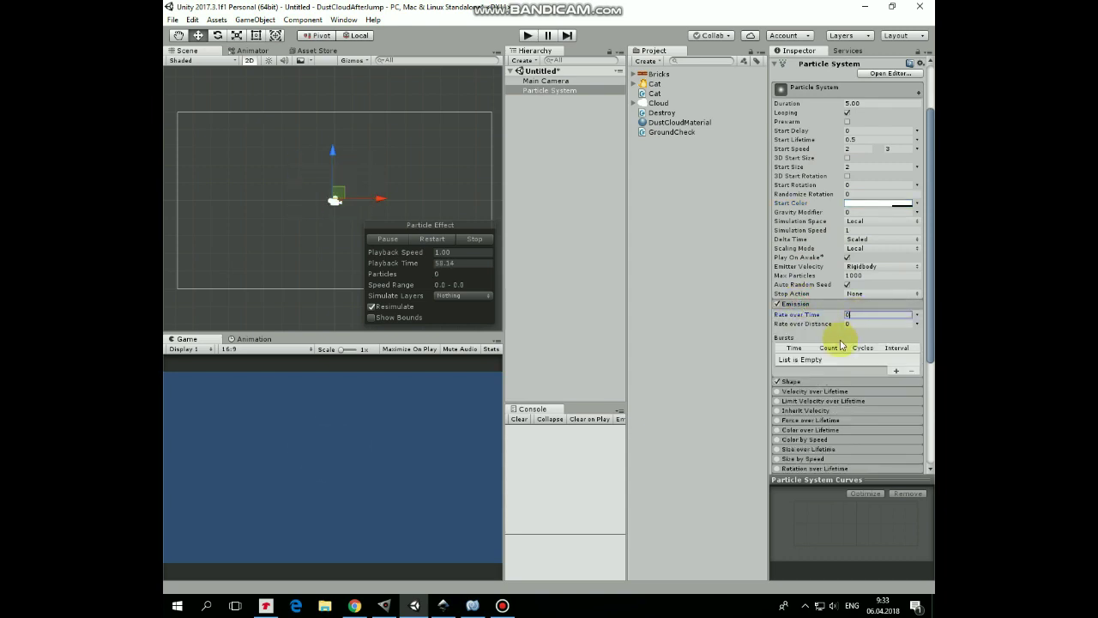
click(895, 371)
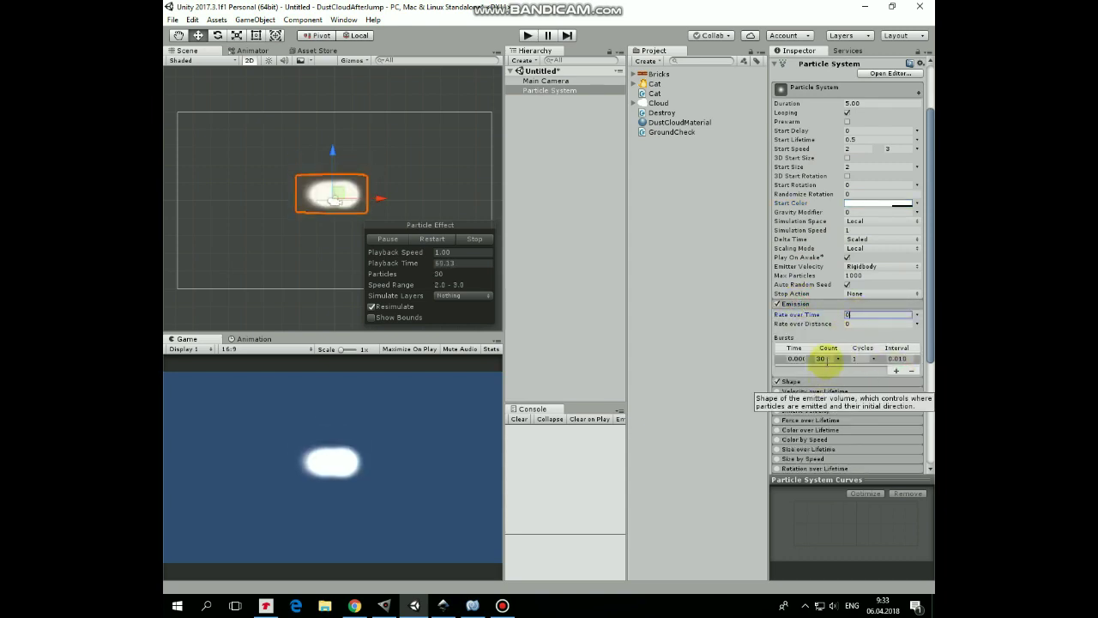
click(823, 358)
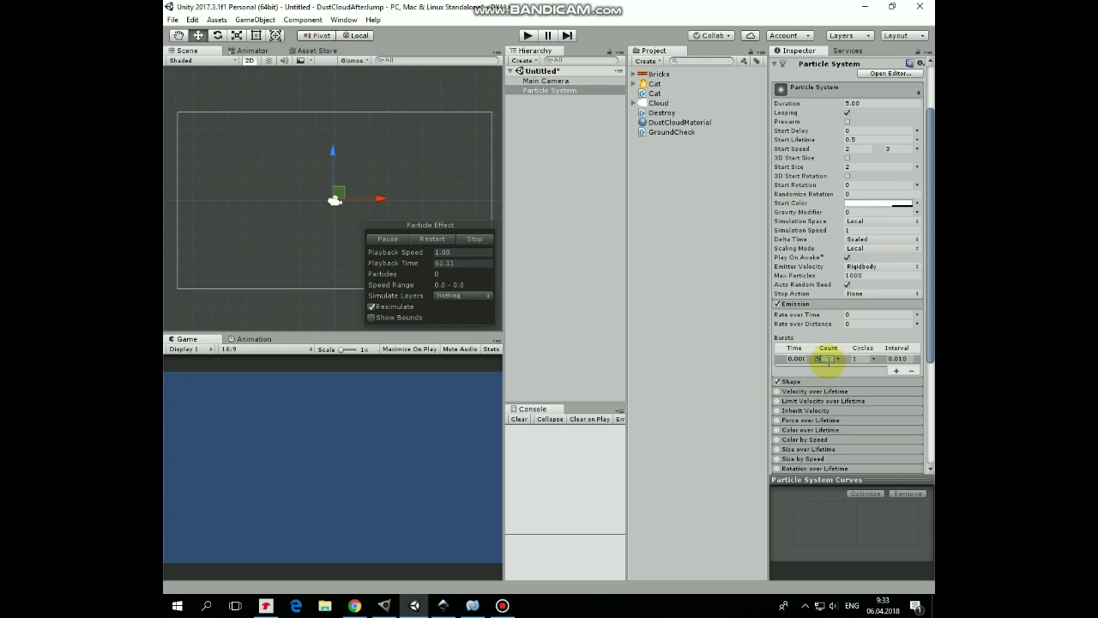
- Set the cone shape's angle to 21 and radius to 0.5
click(790, 380)
scroll(807, 400, down, 3)
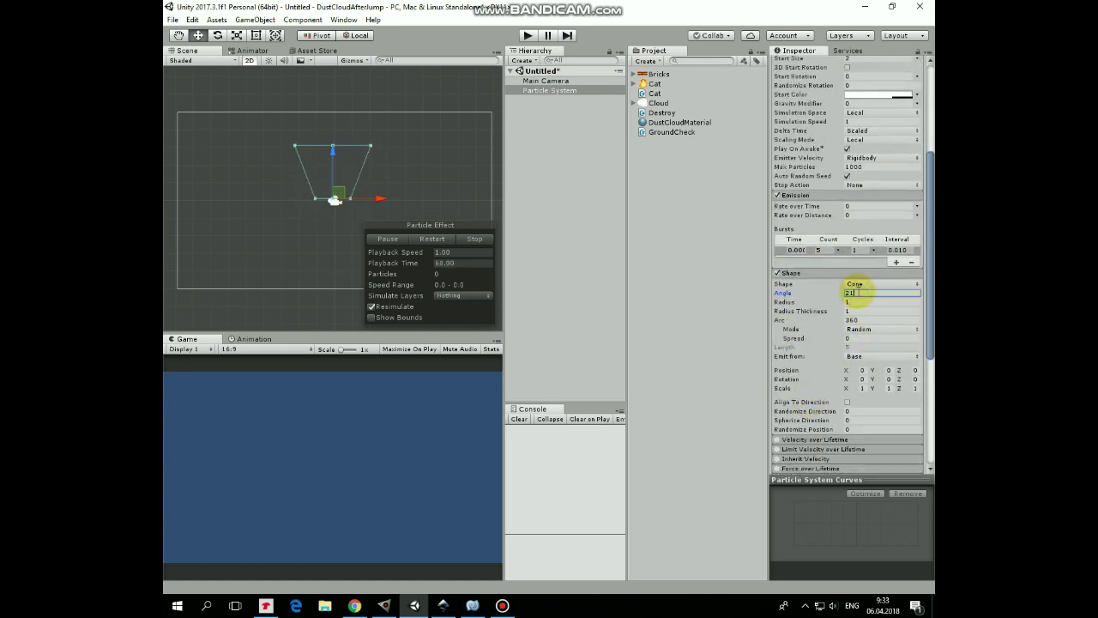
click(854, 302)
text(0.1)
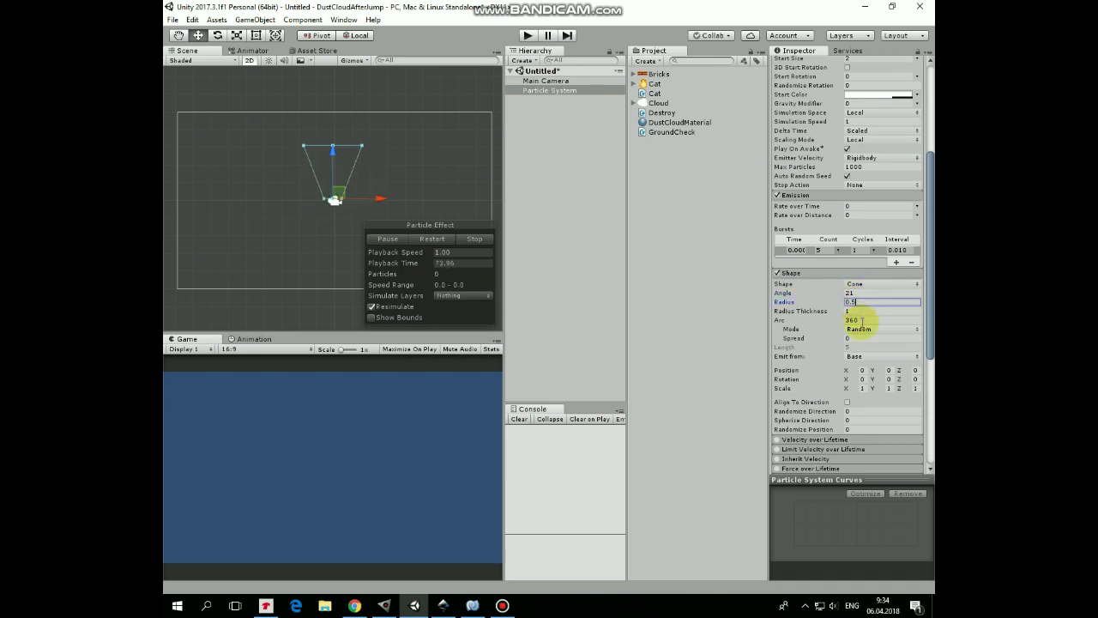
text(150)
- Enable Color over Lifetime with a gradient fading to fully transparent at the end
scroll(858, 323, down, 5)
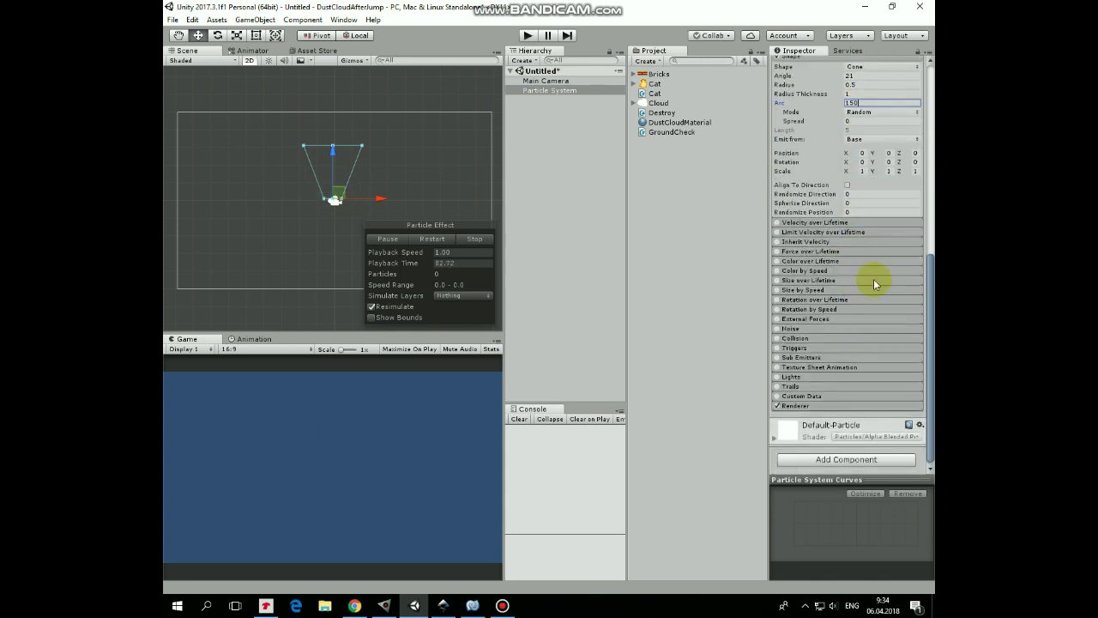
click(777, 261)
click(784, 260)
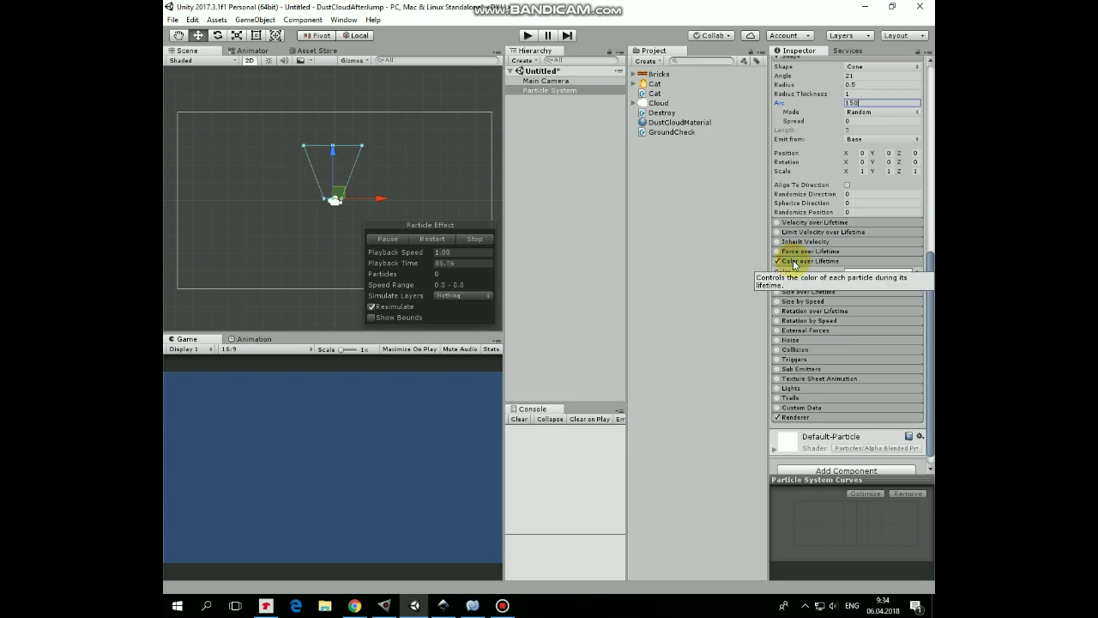
click(875, 272)
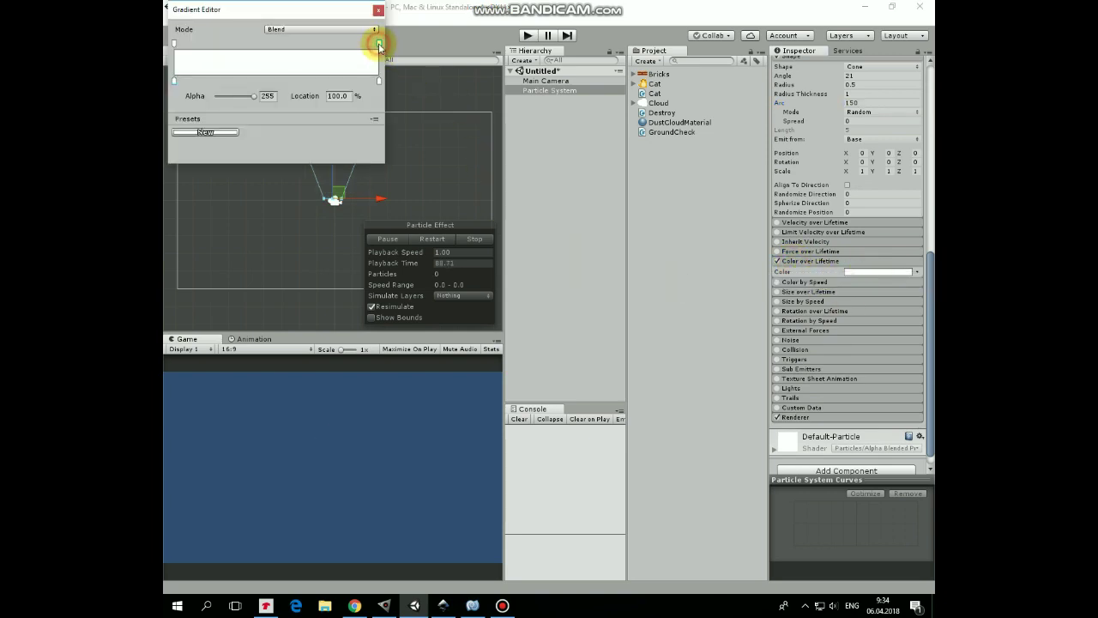
drag(255, 101, 210, 96)
click(379, 10)
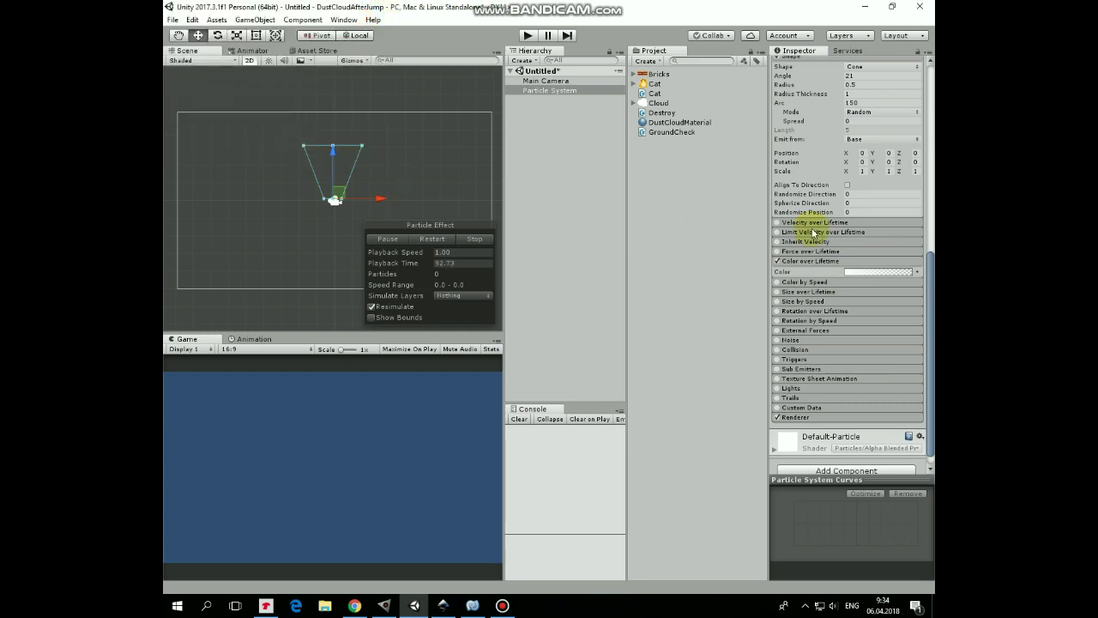
- Enable Size over Lifetime and pick its size curve
click(789, 293)
click(775, 291)
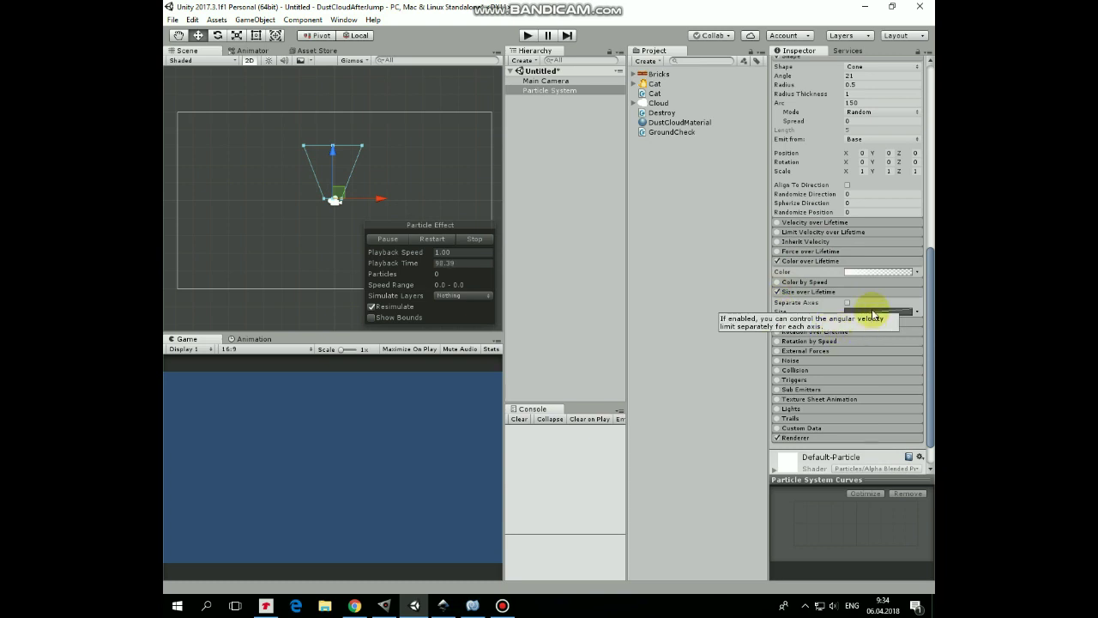
click(874, 312)
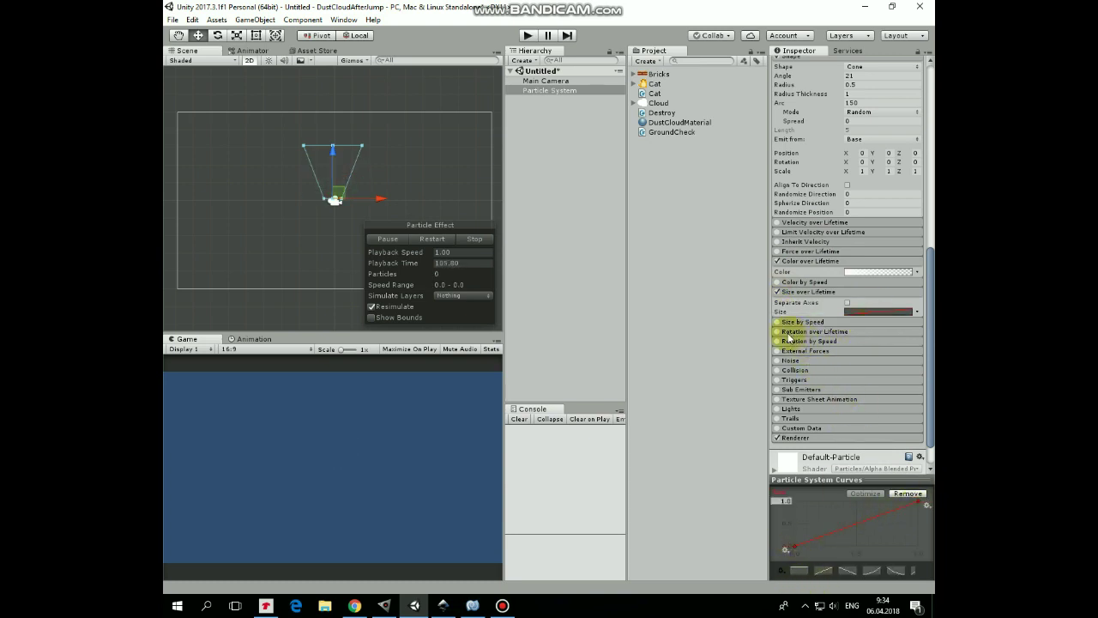
- Enable Rotation over Lifetime with angular velocity random between -180 and 180
click(777, 332)
click(798, 332)
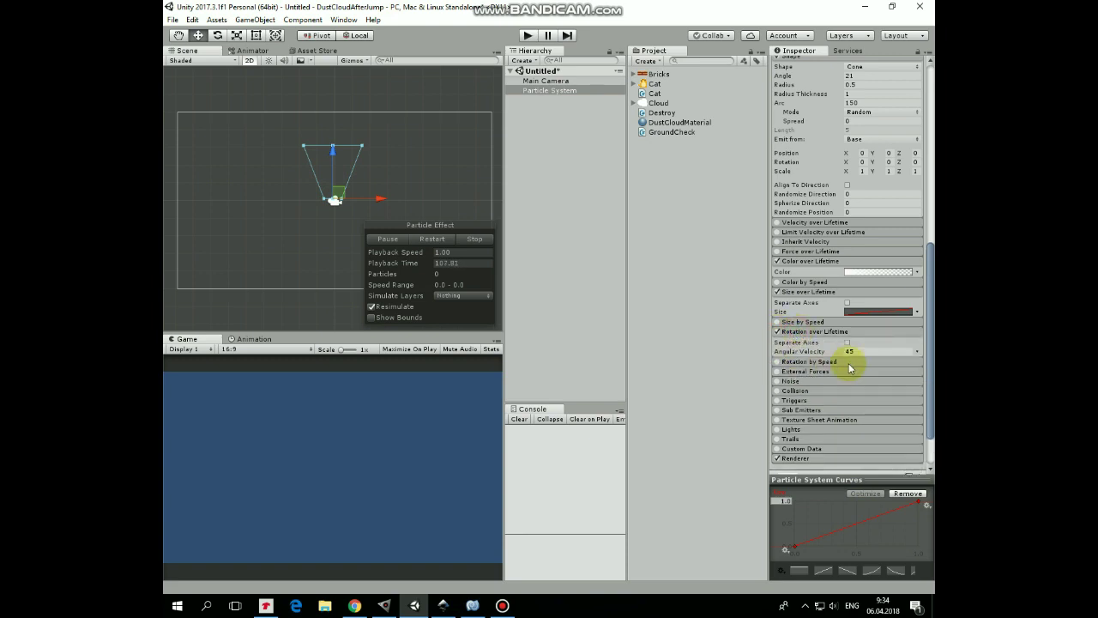
click(917, 351)
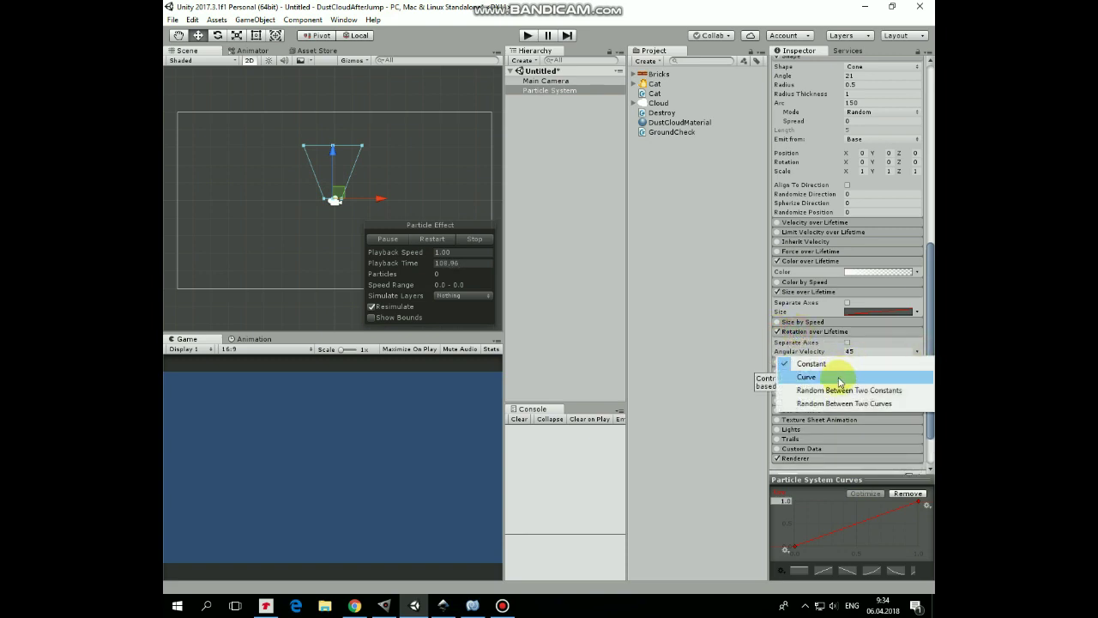
click(840, 390)
click(862, 351)
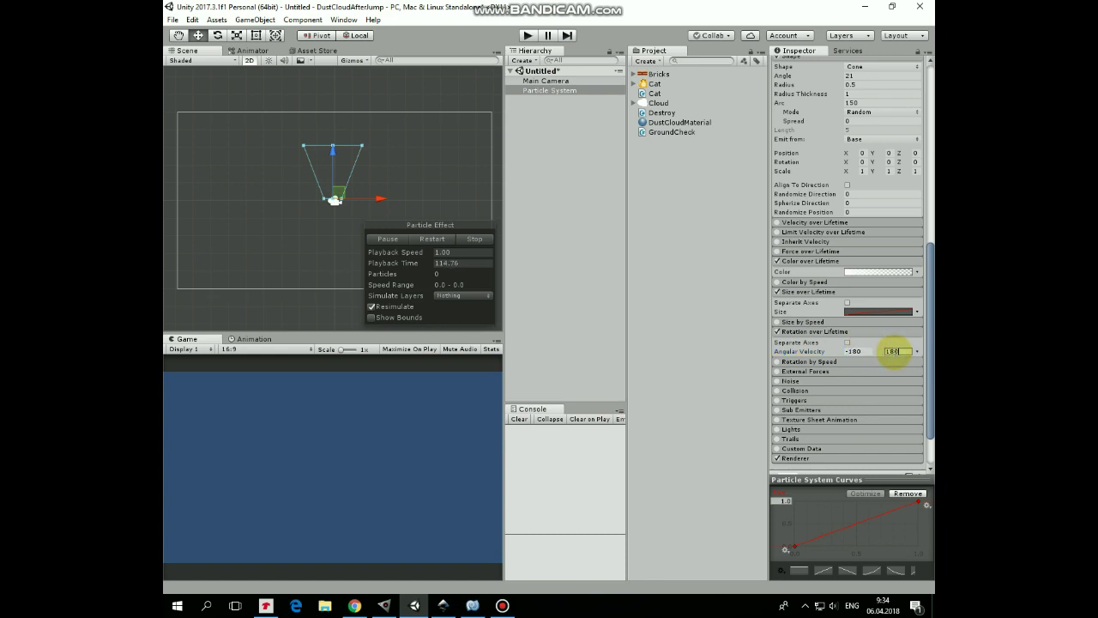
- Assign DustCloudMaterial in the Renderer module and replay the burst to preview it
scroll(872, 376, down, 3)
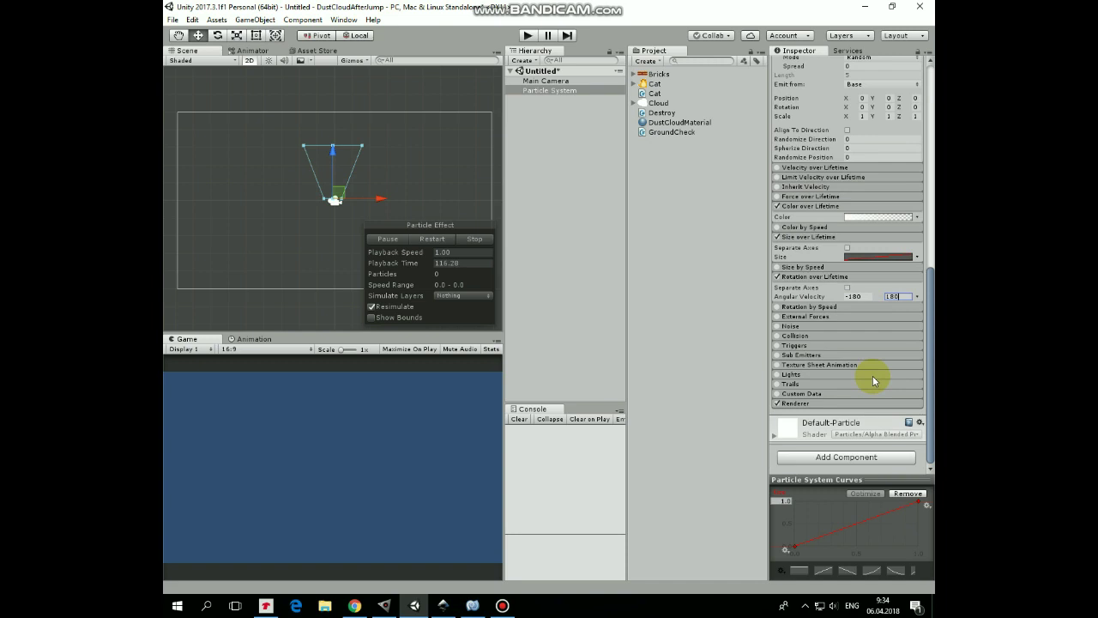
click(790, 407)
scroll(829, 400, down, 6)
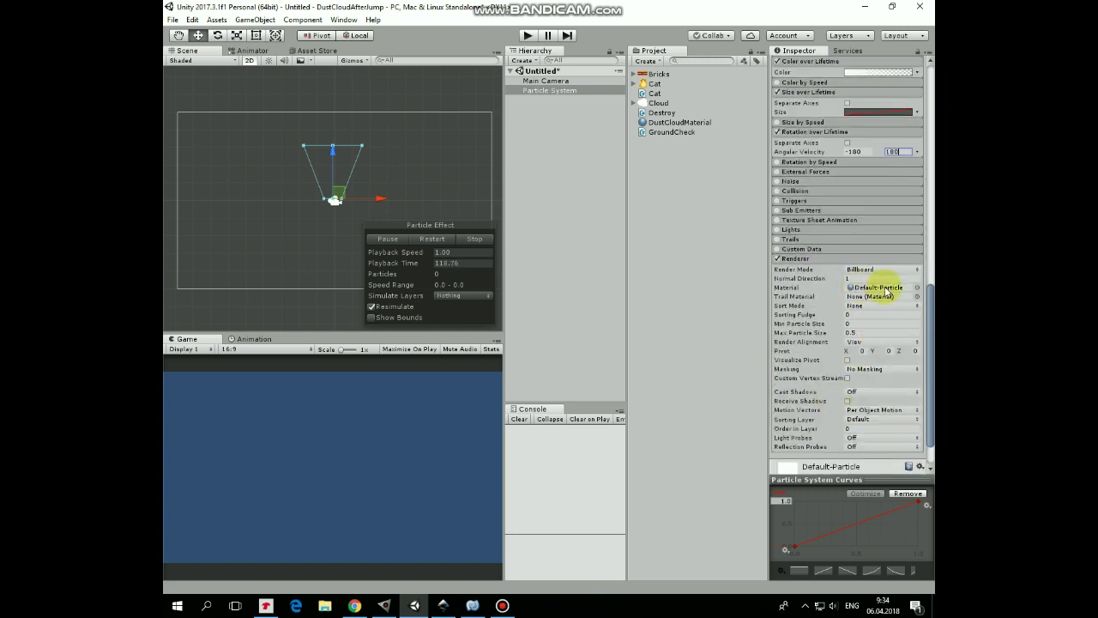
drag(661, 122, 875, 298)
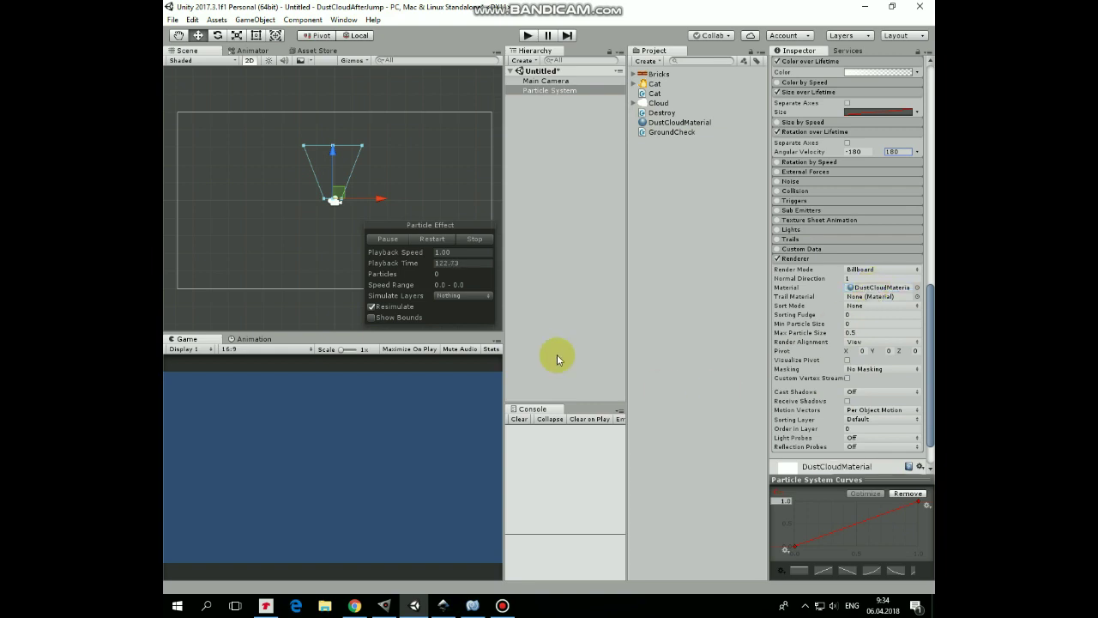
click(428, 239)
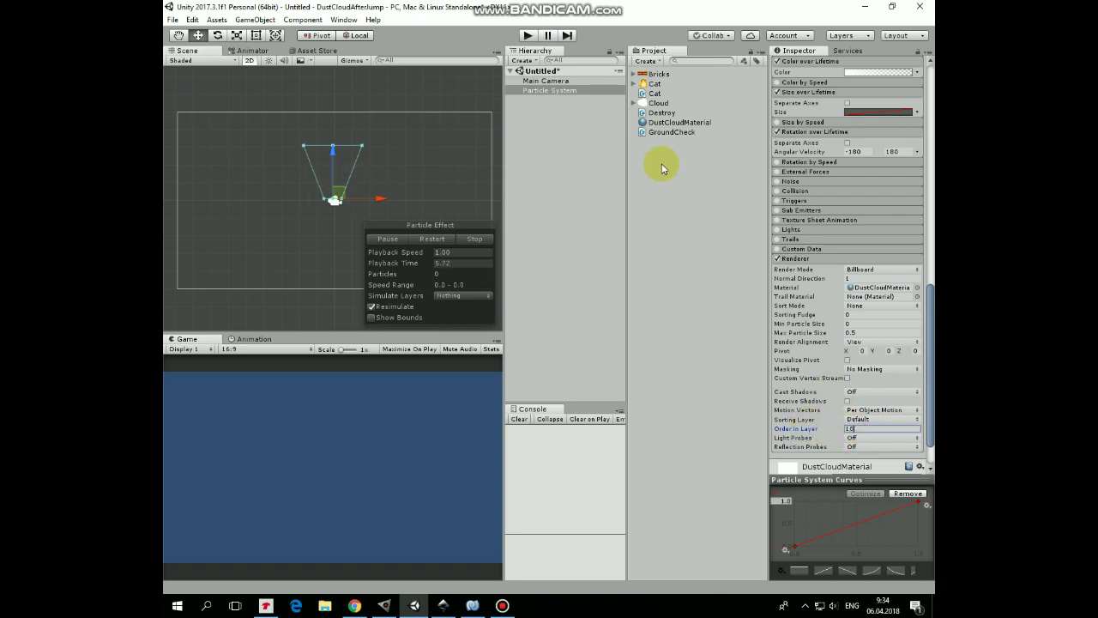
- Rename the Particle System object to DustCloud
click(556, 91)
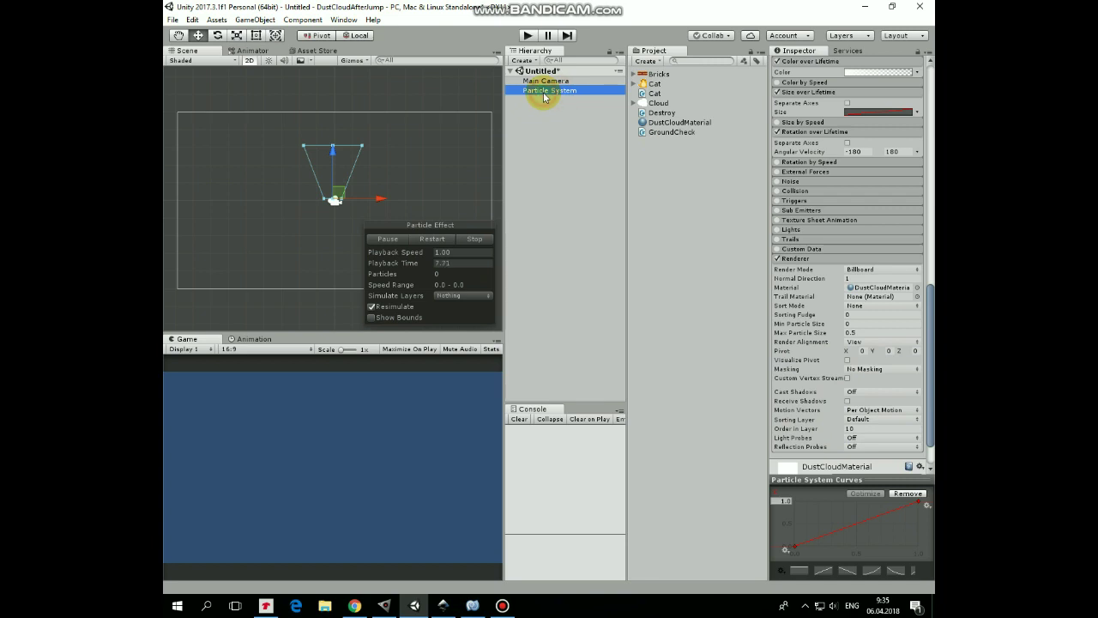
key(F2)
text(DustCloud)
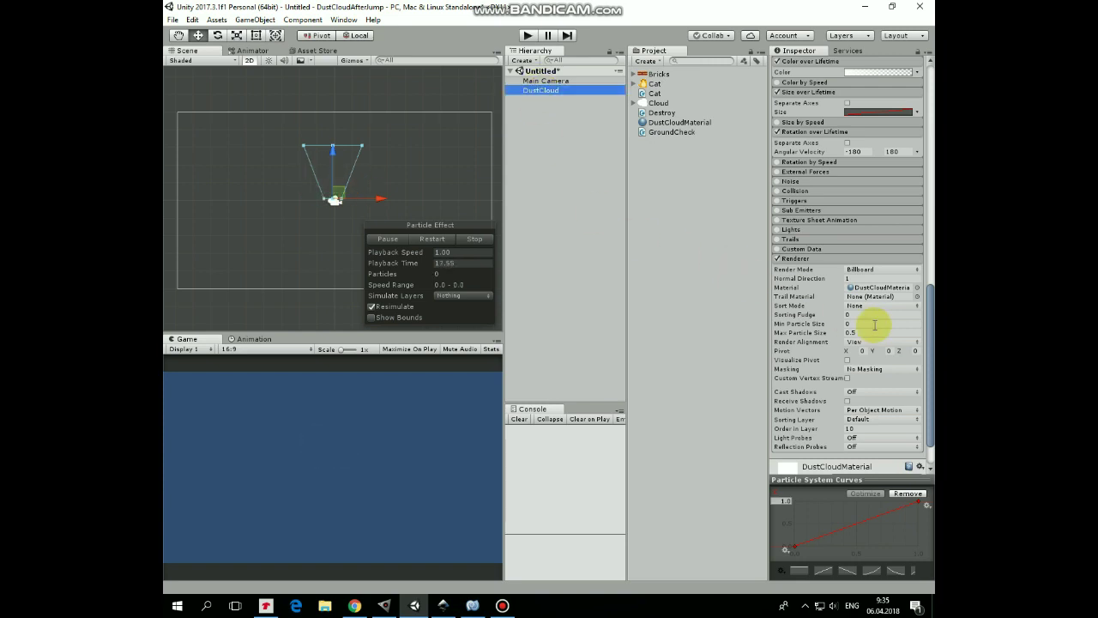
- Review the Destroy script's code and attach the script to DustCloud
click(647, 113)
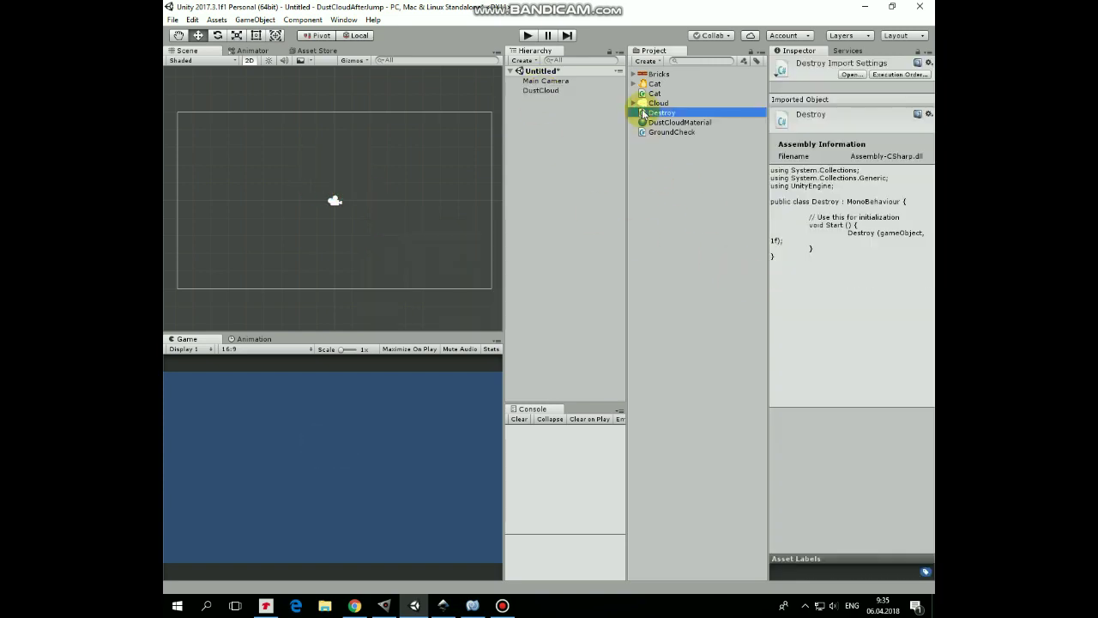
click(475, 605)
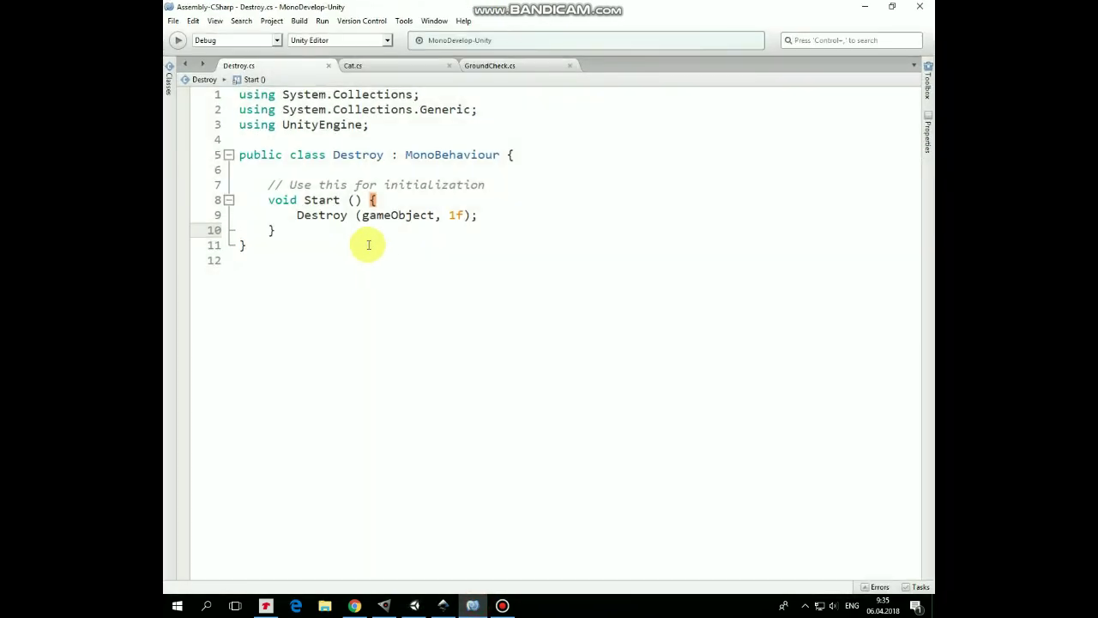
click(864, 7)
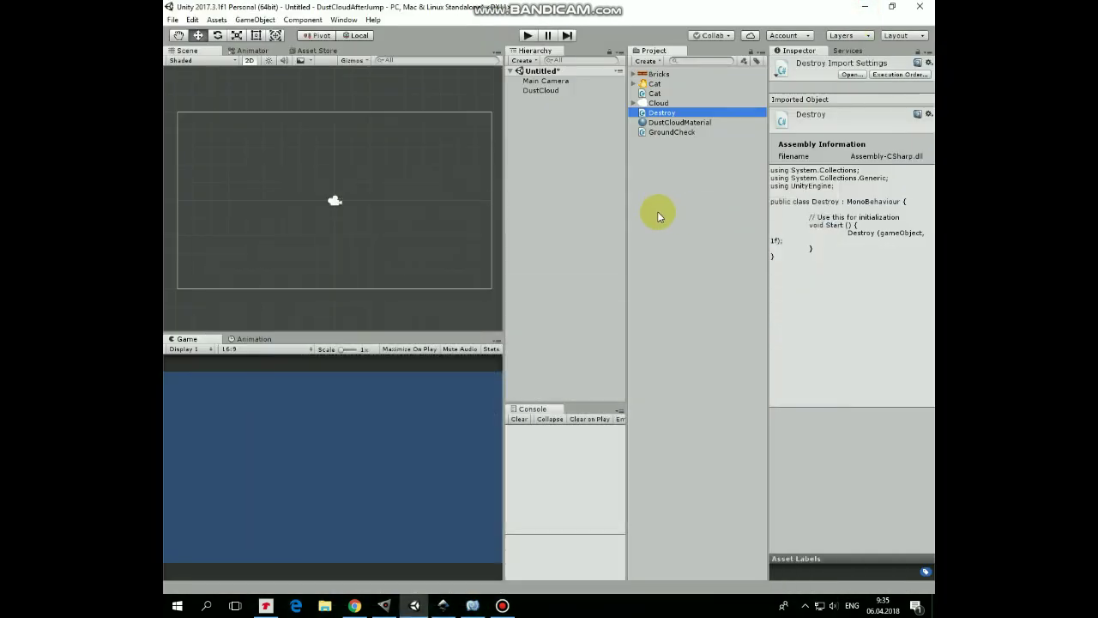
drag(643, 118, 663, 183)
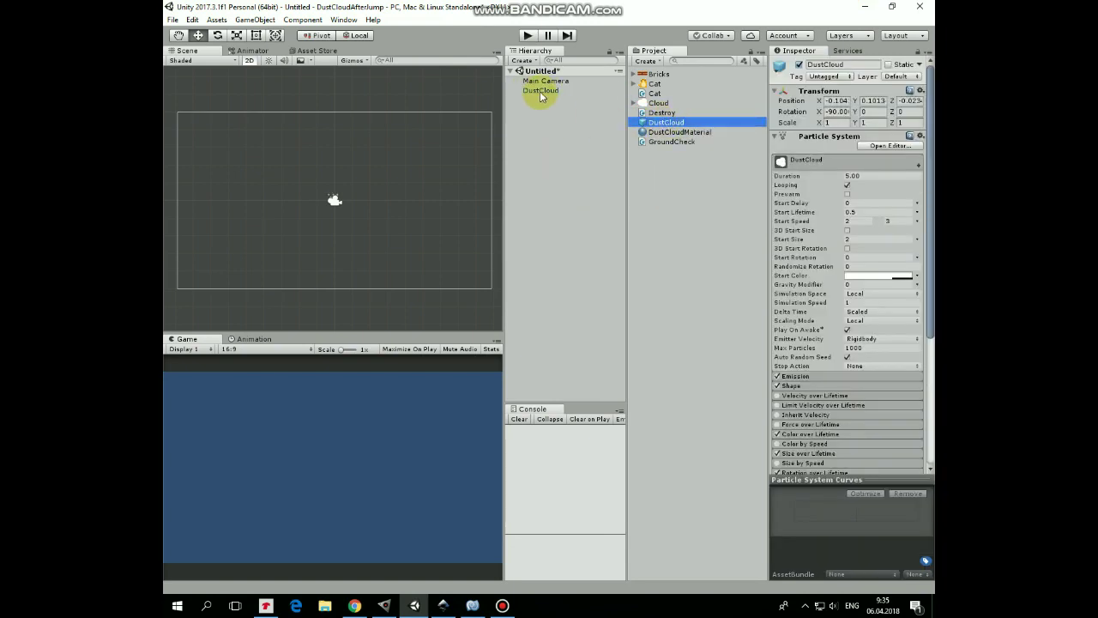
- Delete DustCloud from the scene and place the Bricks sprite below centre
click(540, 90)
key(Delete)
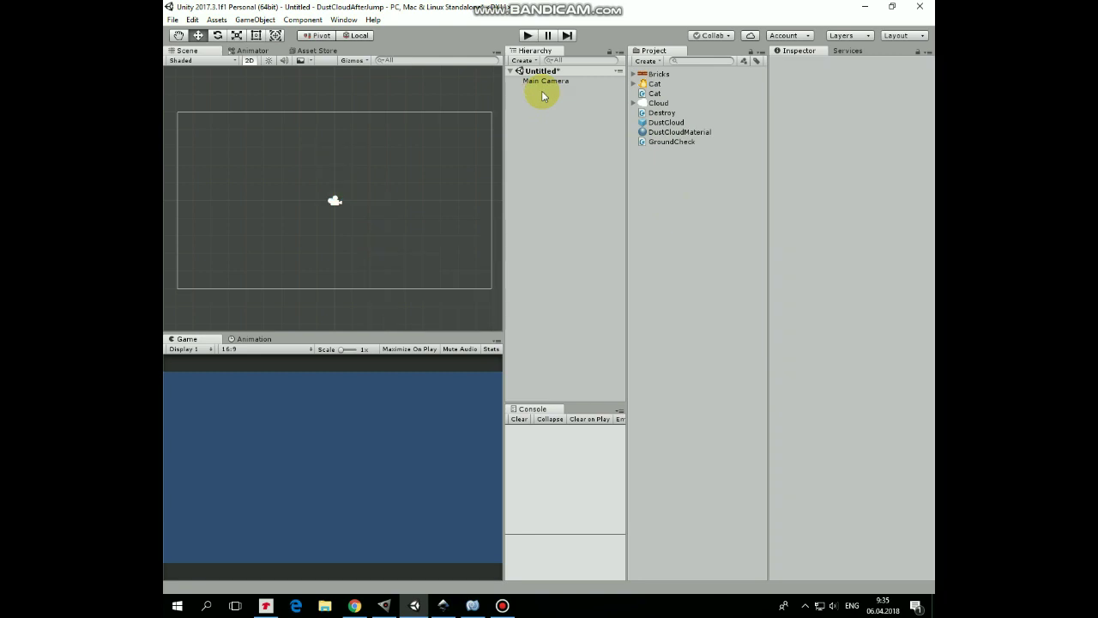
drag(653, 74, 332, 287)
- Add a Box Collider 2D and a Kinematic Rigidbody 2D to Bricks
click(816, 279)
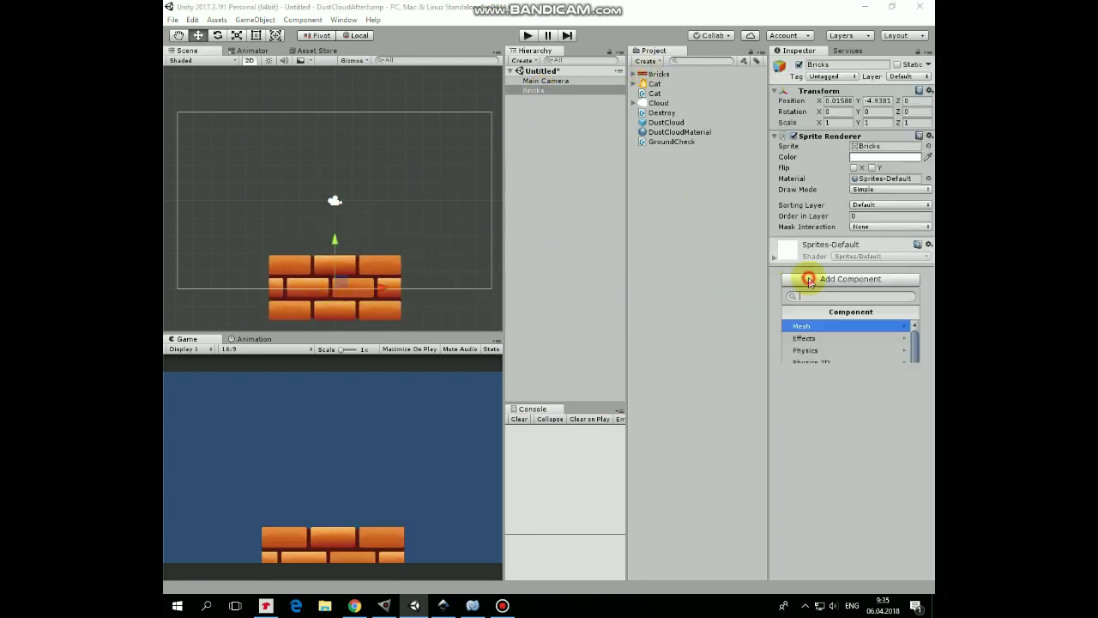
click(815, 361)
click(815, 339)
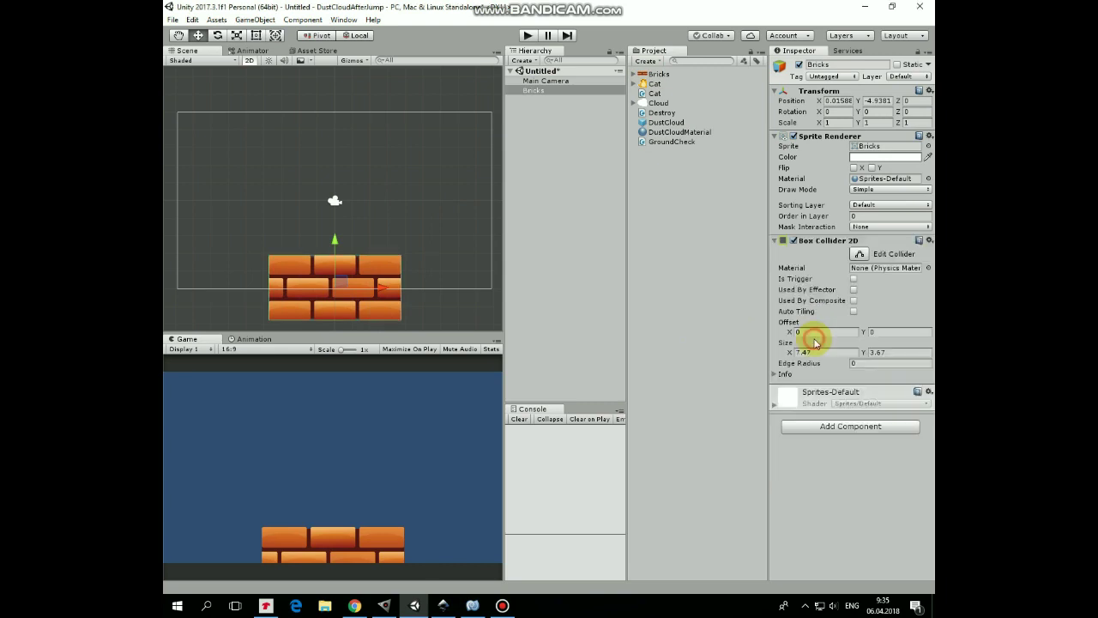
click(837, 427)
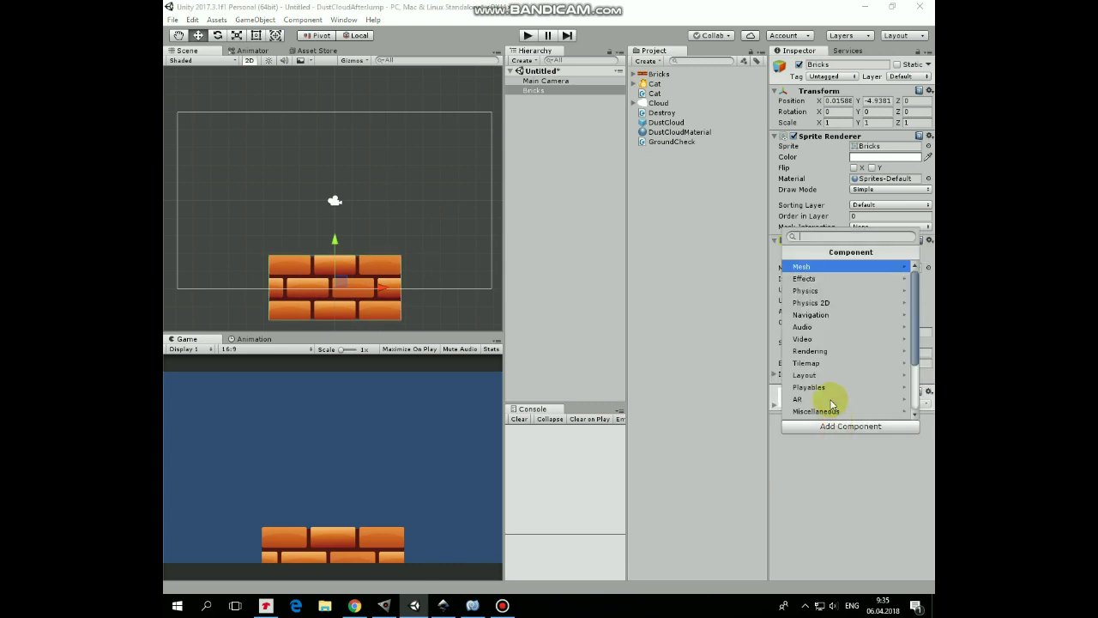
click(826, 310)
click(808, 267)
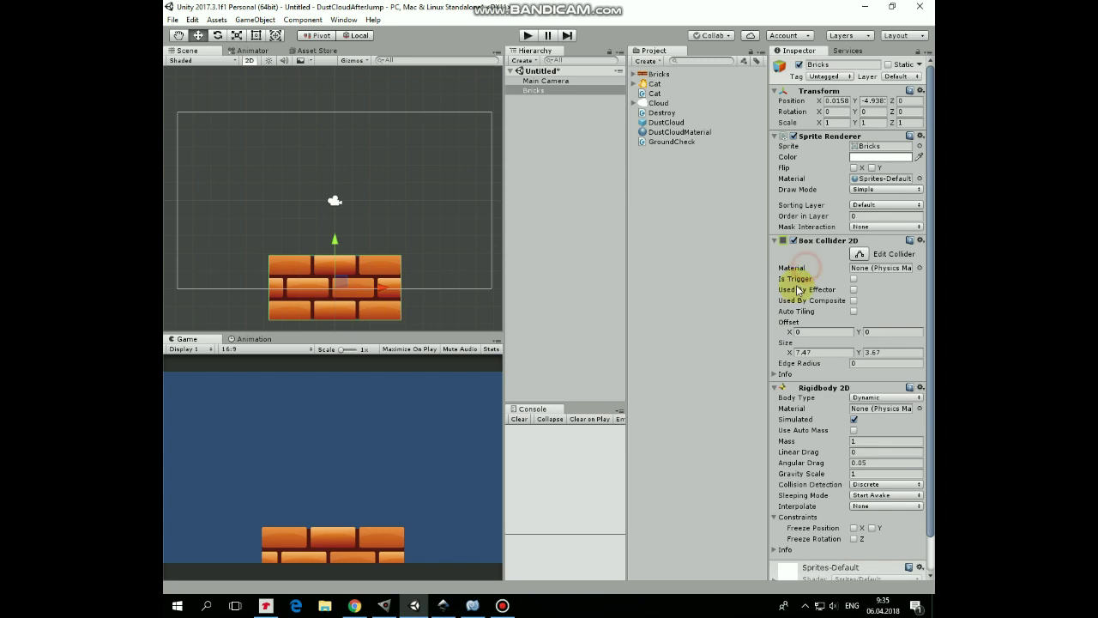
click(866, 397)
click(873, 424)
click(870, 440)
- Set Bricks collision detection to Continuous and create a new Ground tag
click(870, 465)
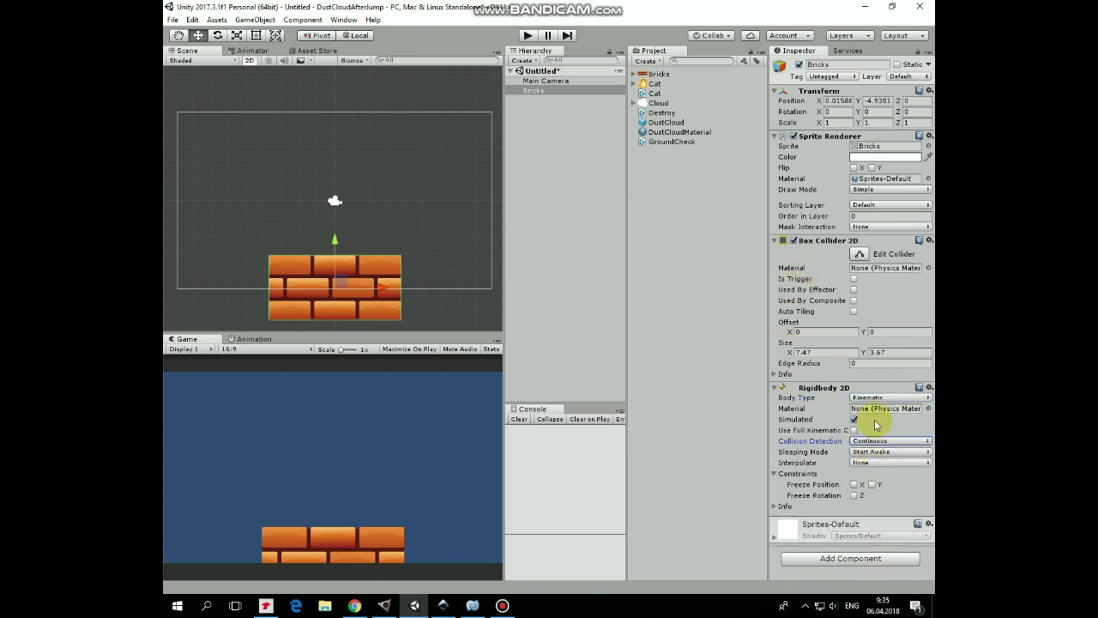
click(540, 90)
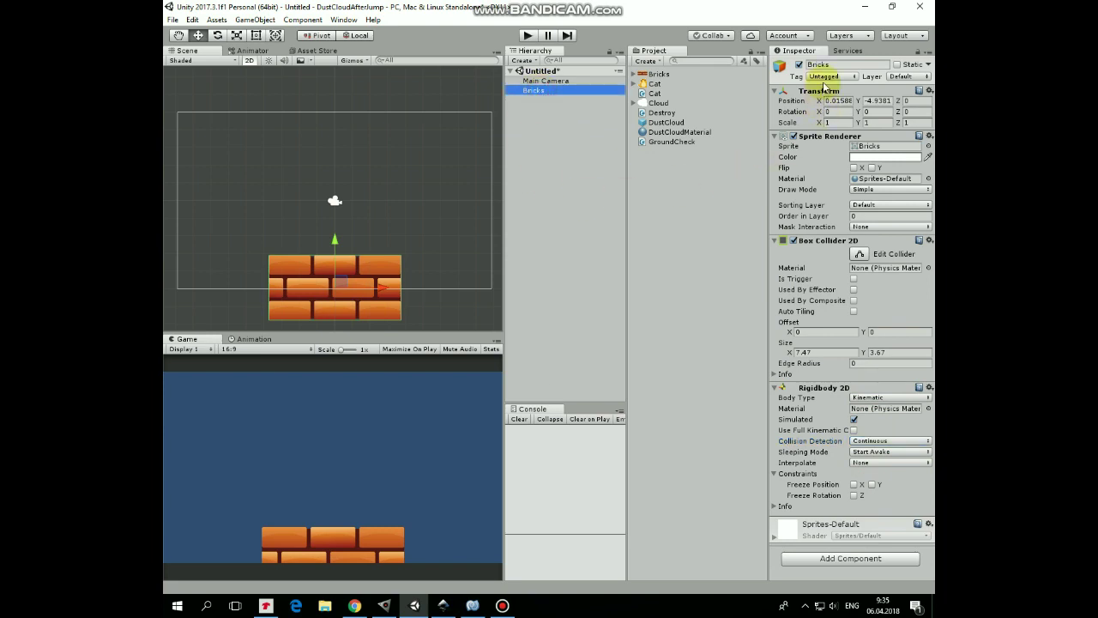
click(823, 76)
click(838, 187)
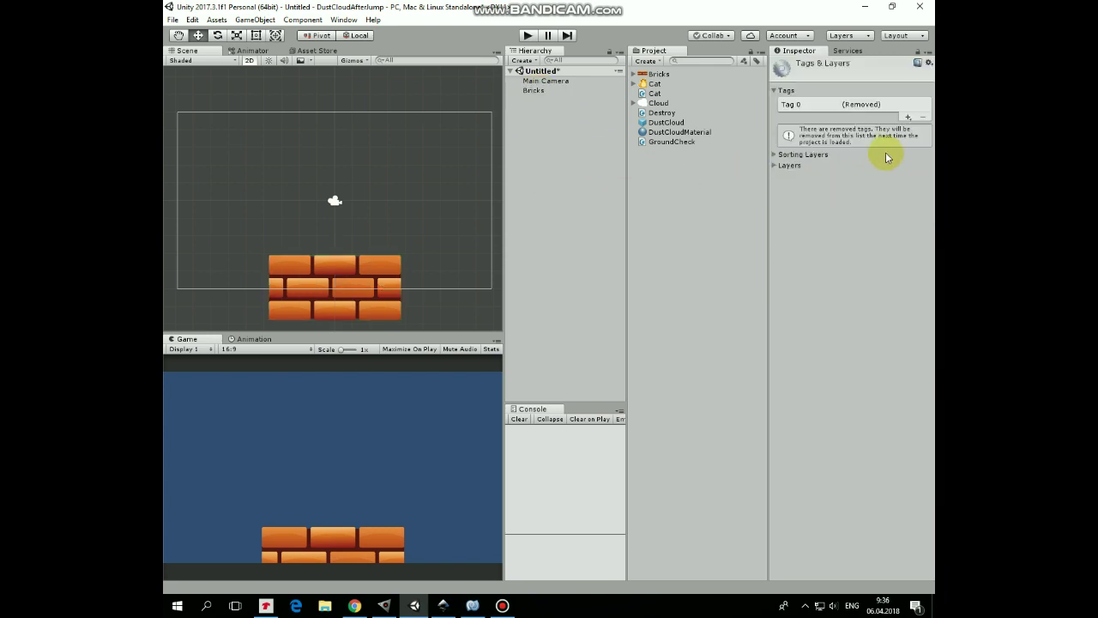
click(908, 116)
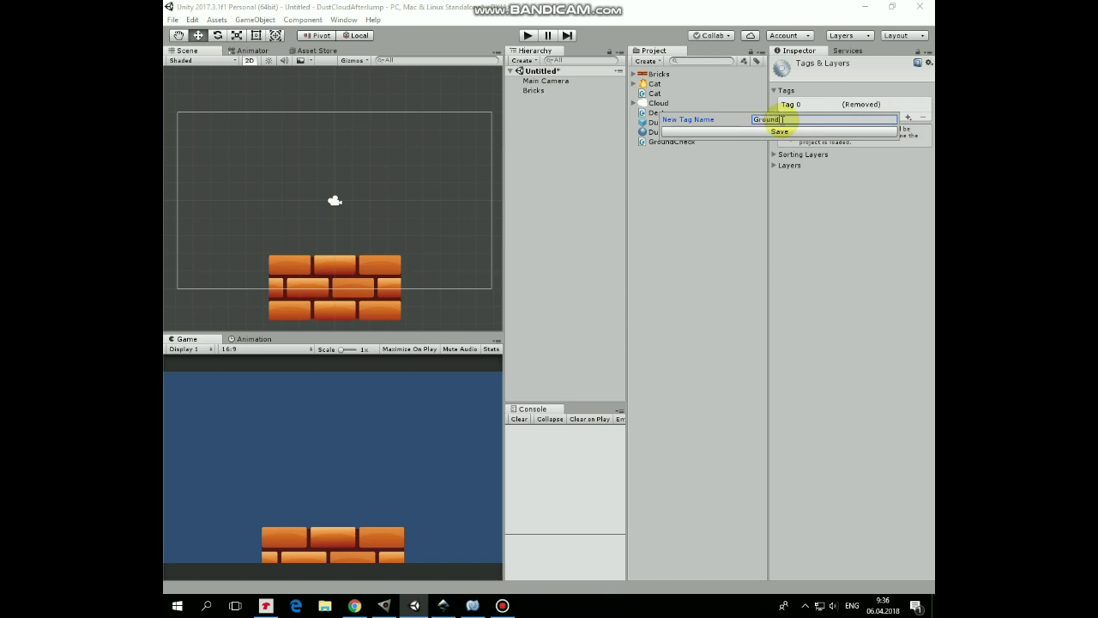
click(781, 129)
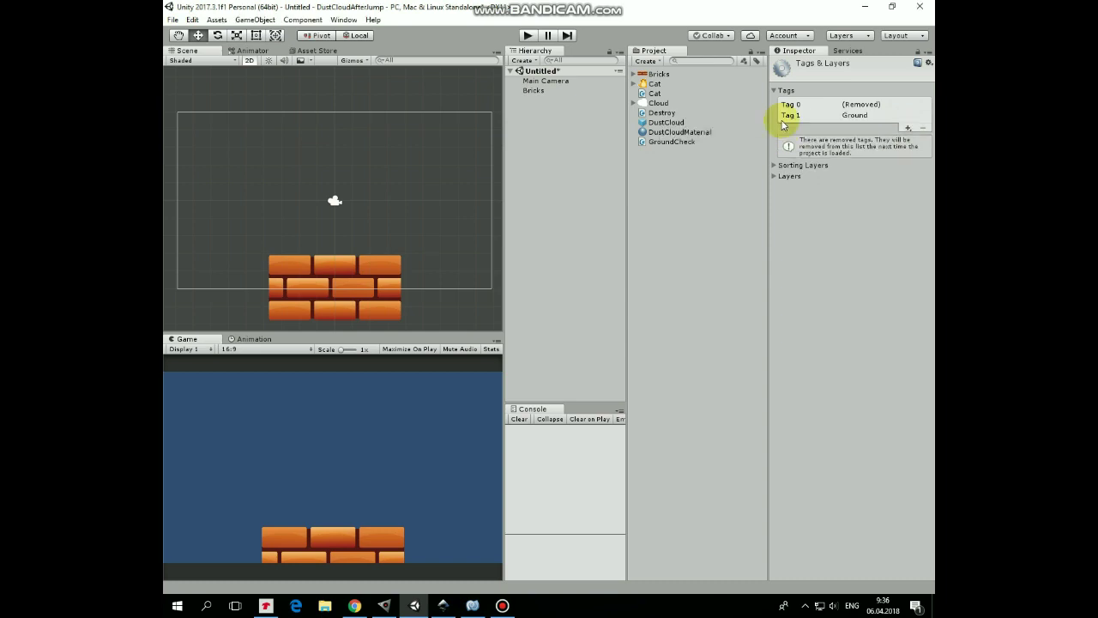
- Tag the Bricks object as Ground
click(533, 90)
click(825, 77)
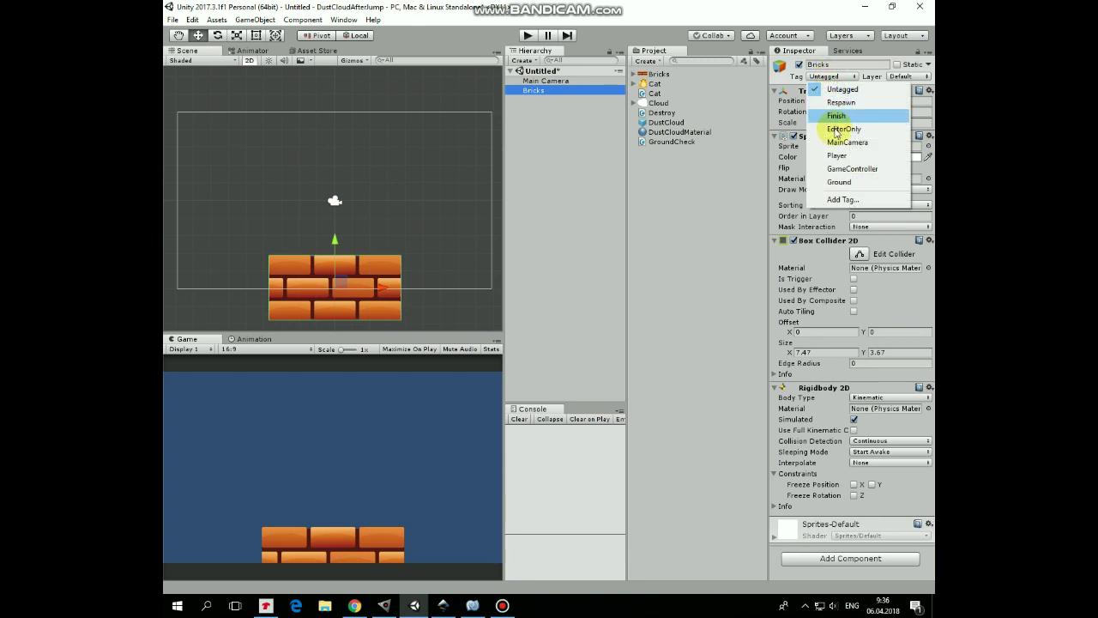
click(836, 181)
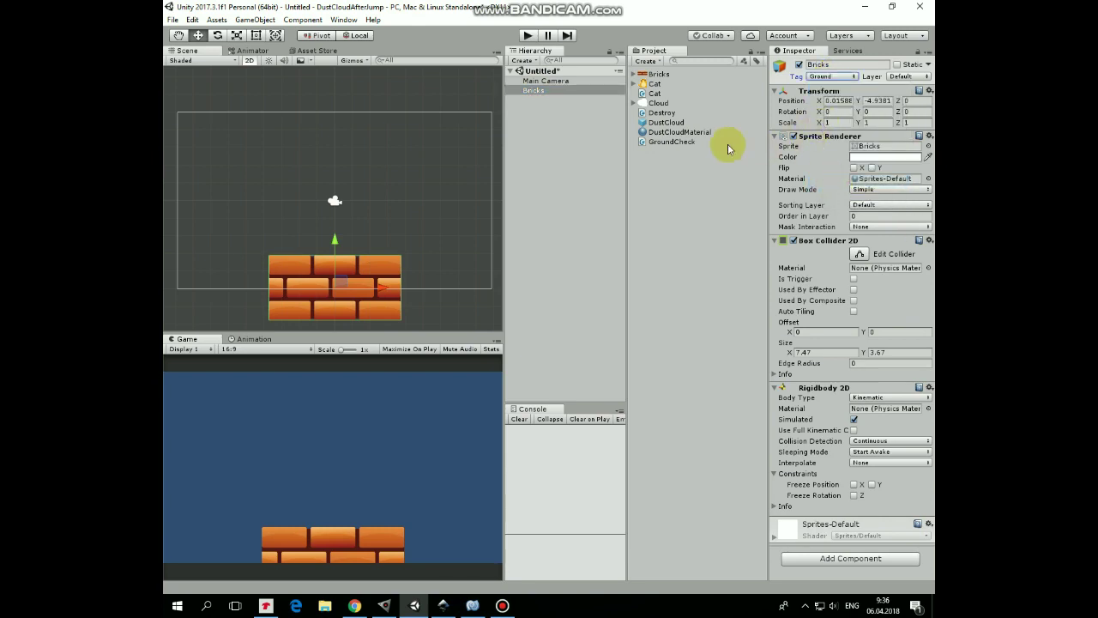
- Place the Cat sprite above the bricks and set its Z scale to 0.6
drag(642, 89, 317, 192)
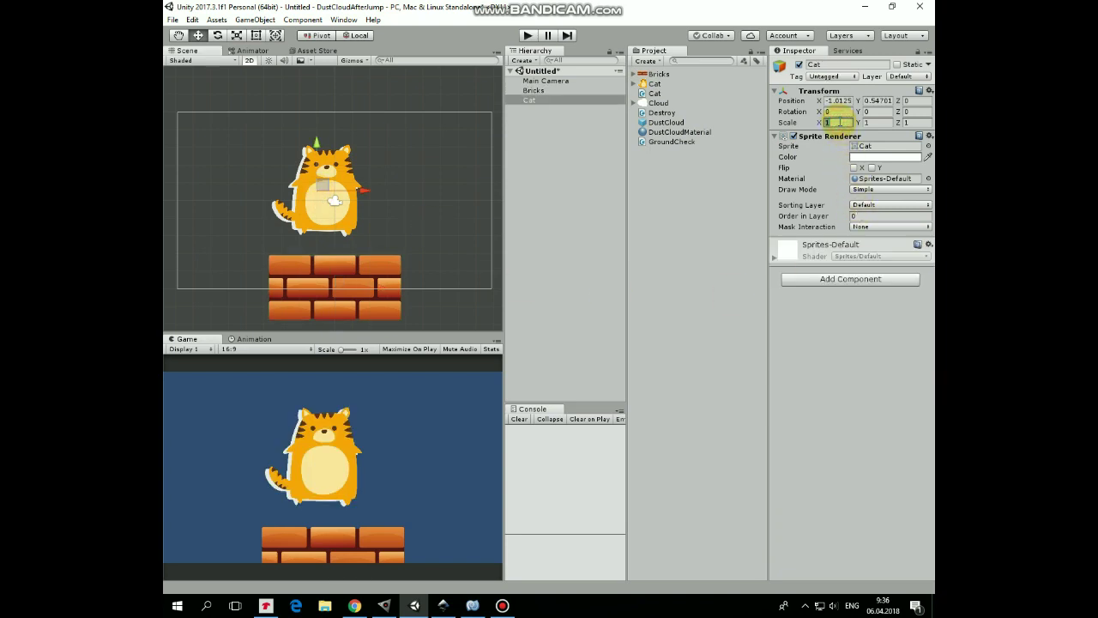
text(0.6)
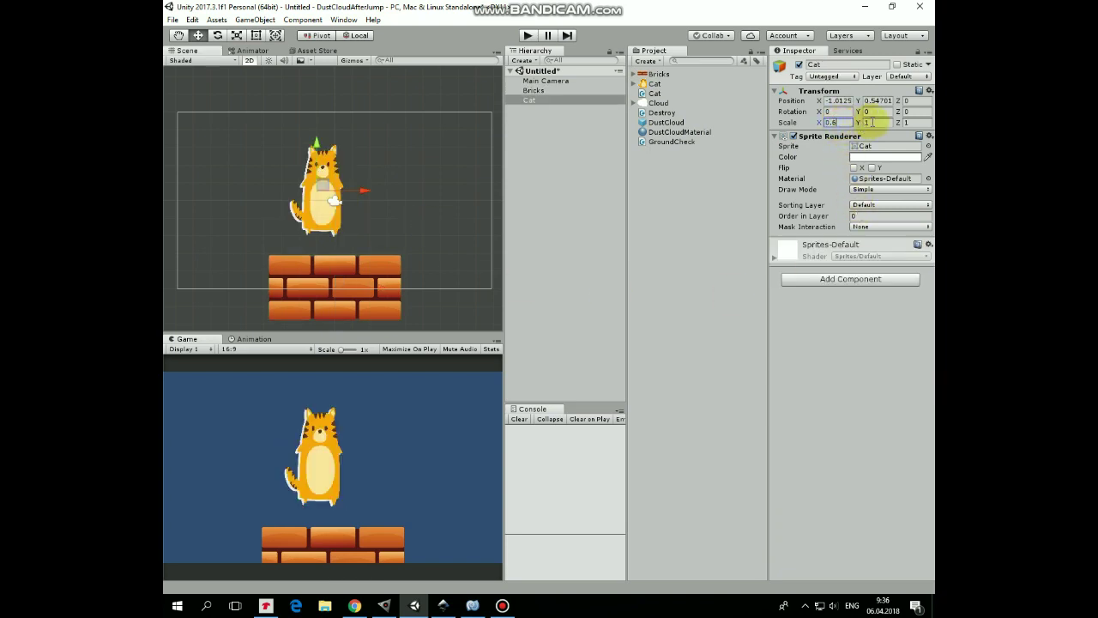
text(0.6)
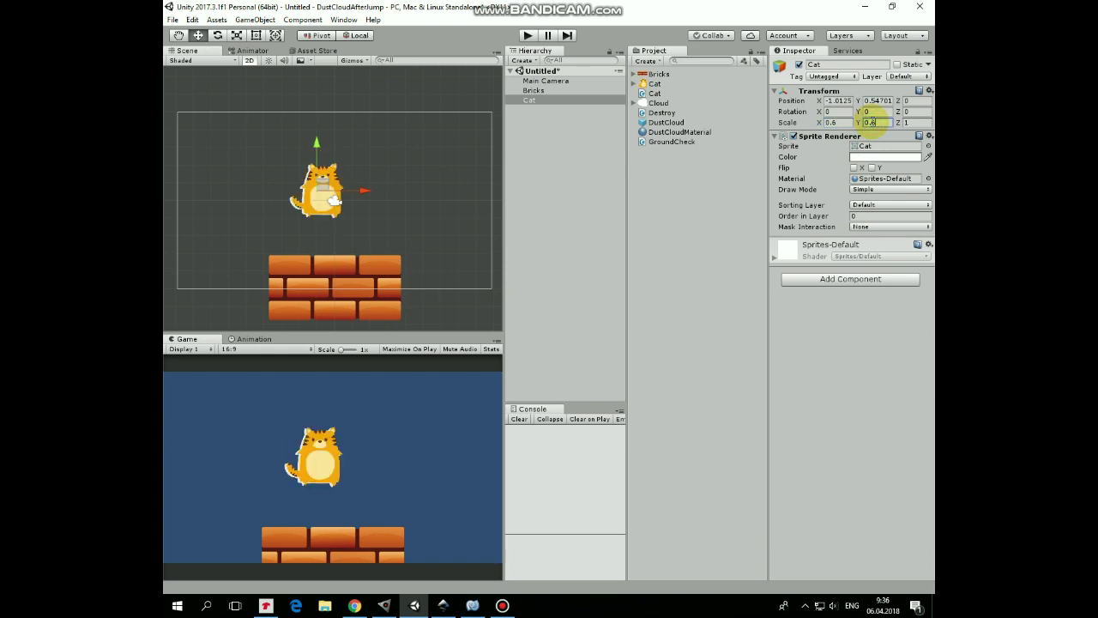
click(911, 122)
text(0.6)
- Add a Circle Collider 2D to the Cat
click(826, 279)
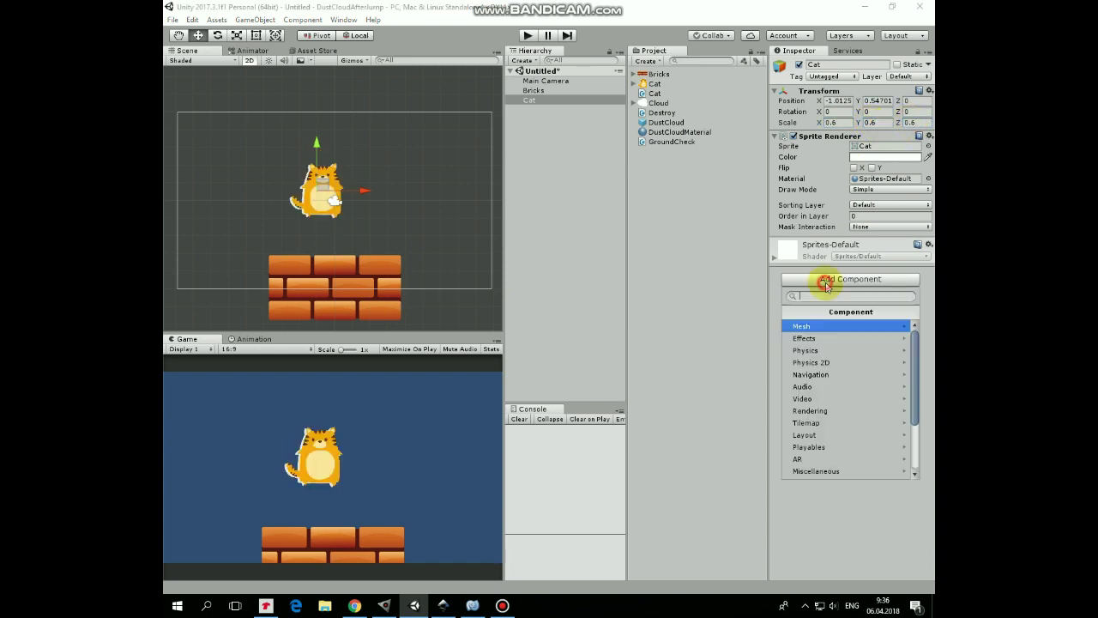
click(811, 360)
click(810, 351)
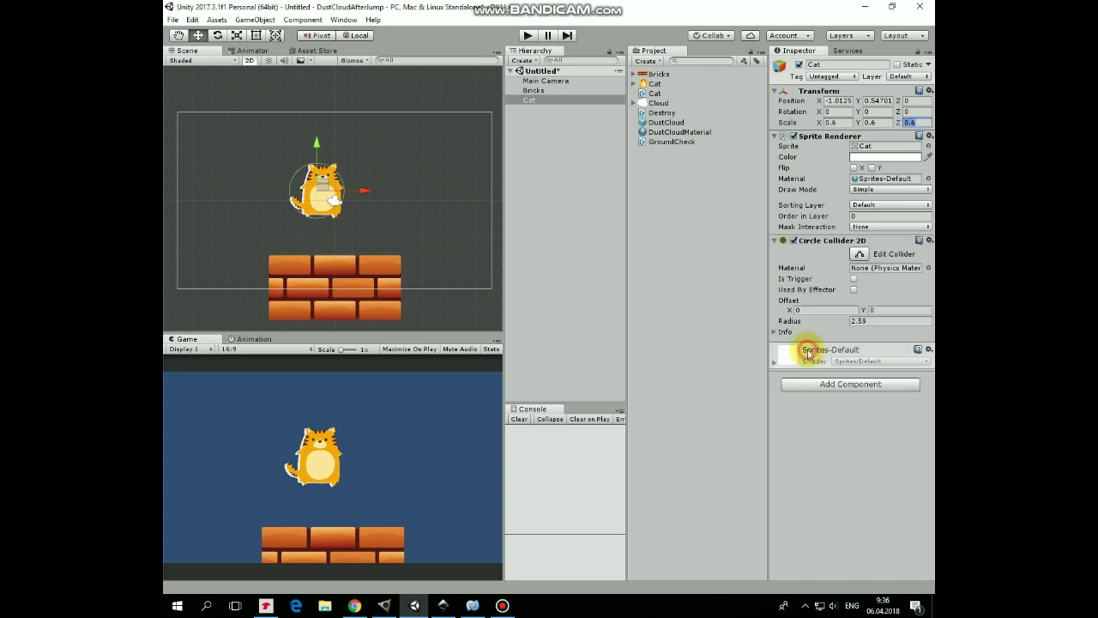
scroll(319, 223, up, 5)
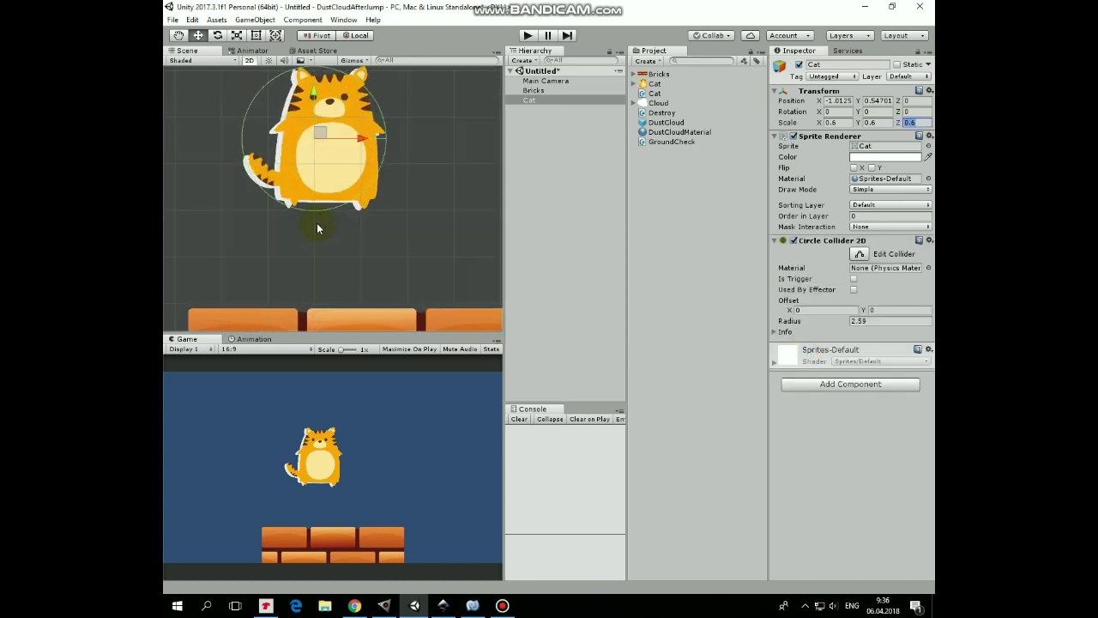
- Add a Rigidbody 2D with gravity scale 2, continuous collisions and frozen rotation
click(833, 383)
click(825, 468)
click(809, 434)
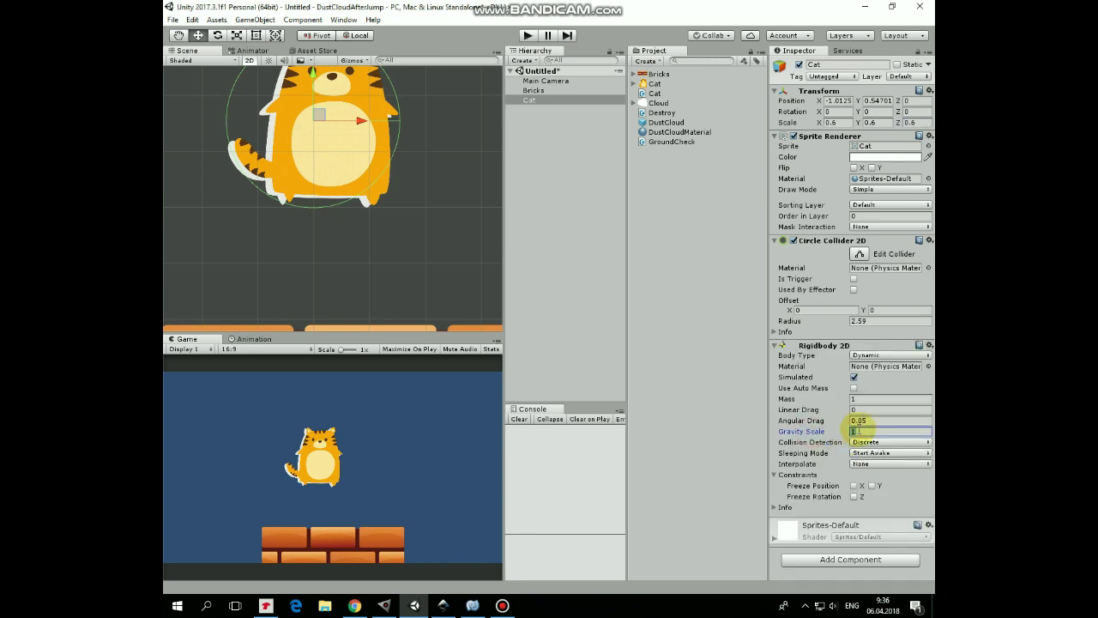
text(2)
click(866, 441)
click(875, 467)
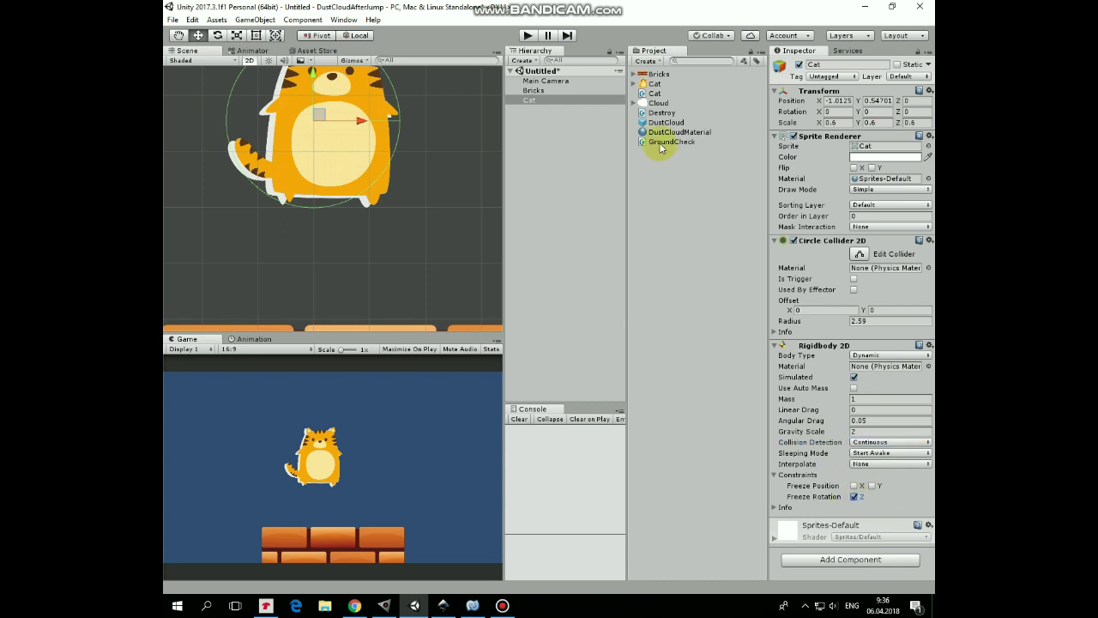
click(651, 92)
- Review the Cat script, attach it to Cat, and tint the sprite dark grey (6F6F6F)
click(471, 605)
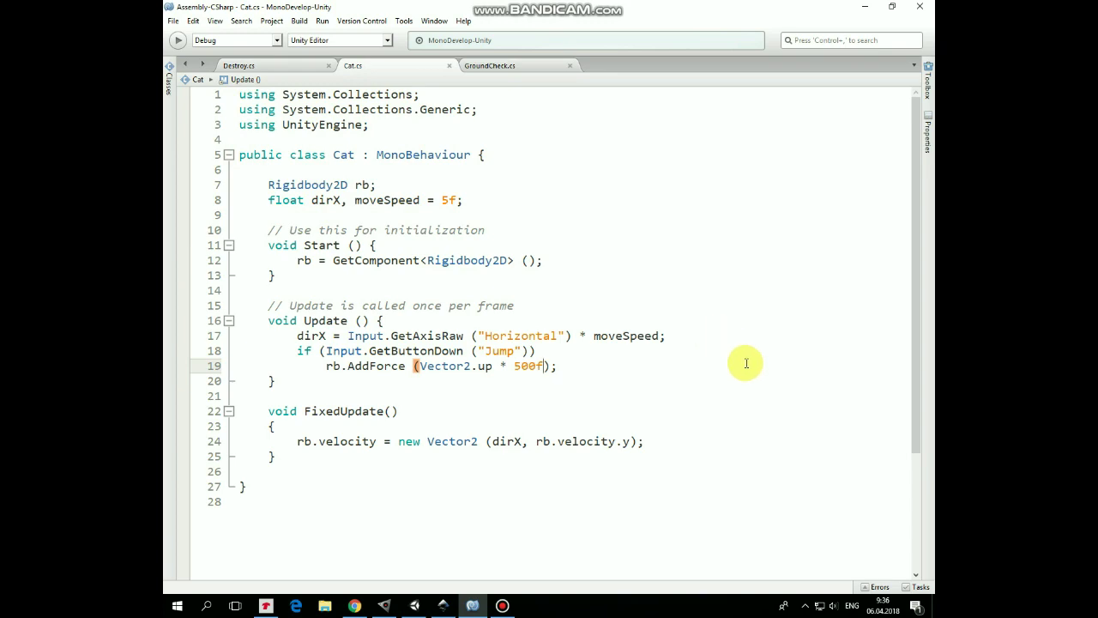
click(865, 7)
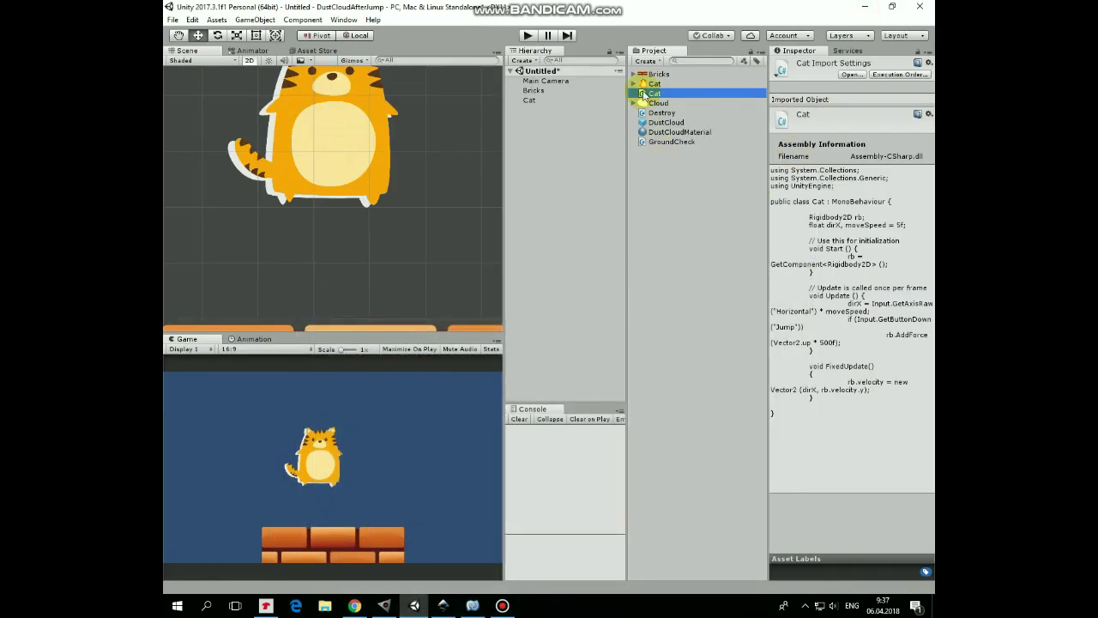
drag(644, 94, 530, 104)
click(860, 157)
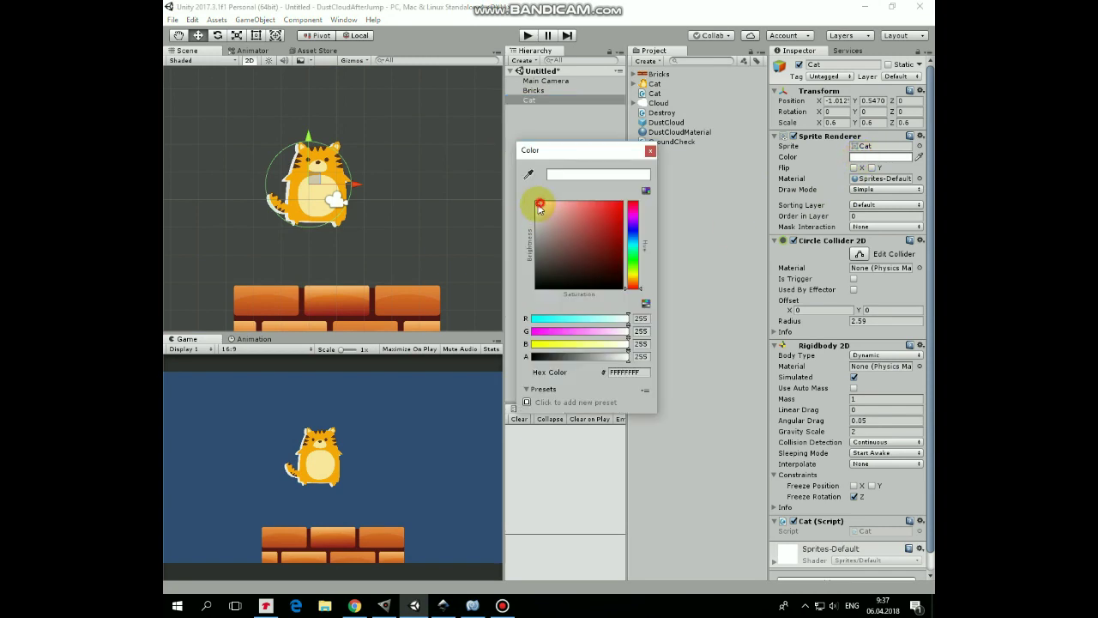
drag(536, 211, 532, 253)
- Create an empty child object named GroundCheck under the Cat and frame the cat in view
click(647, 151)
right_click(529, 100)
click(565, 200)
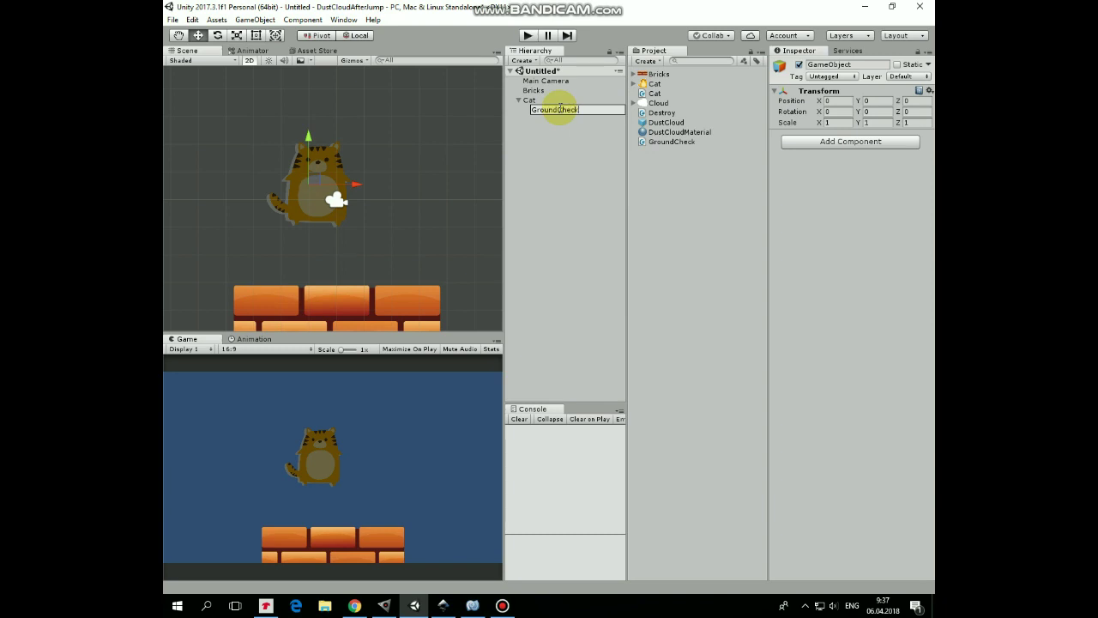
scroll(318, 193, up, 5)
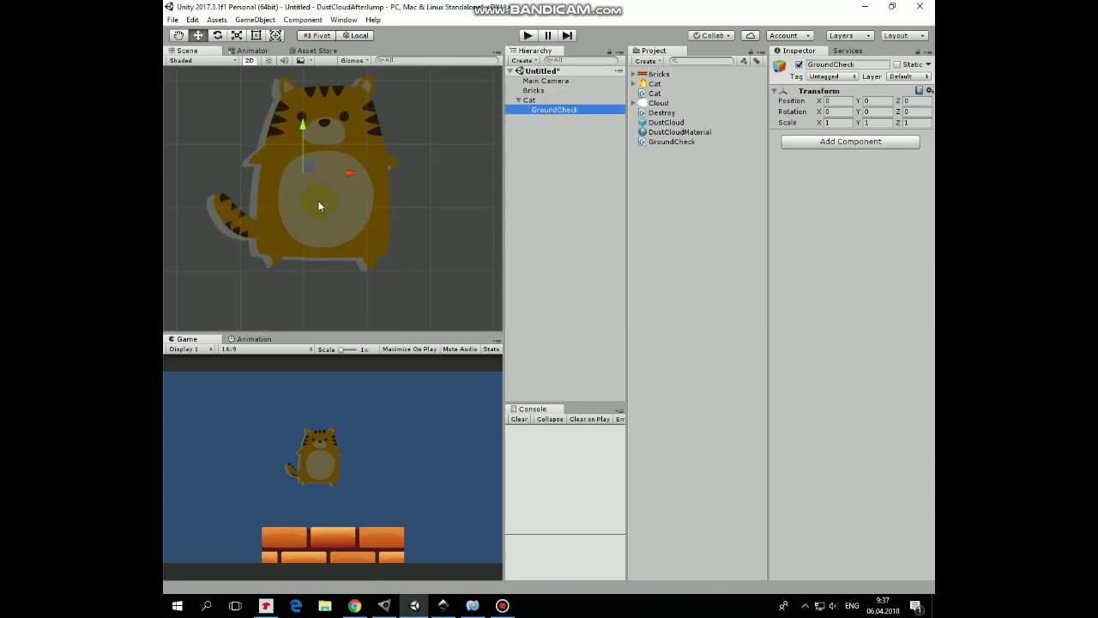
middle_drag(318, 200, 334, 165)
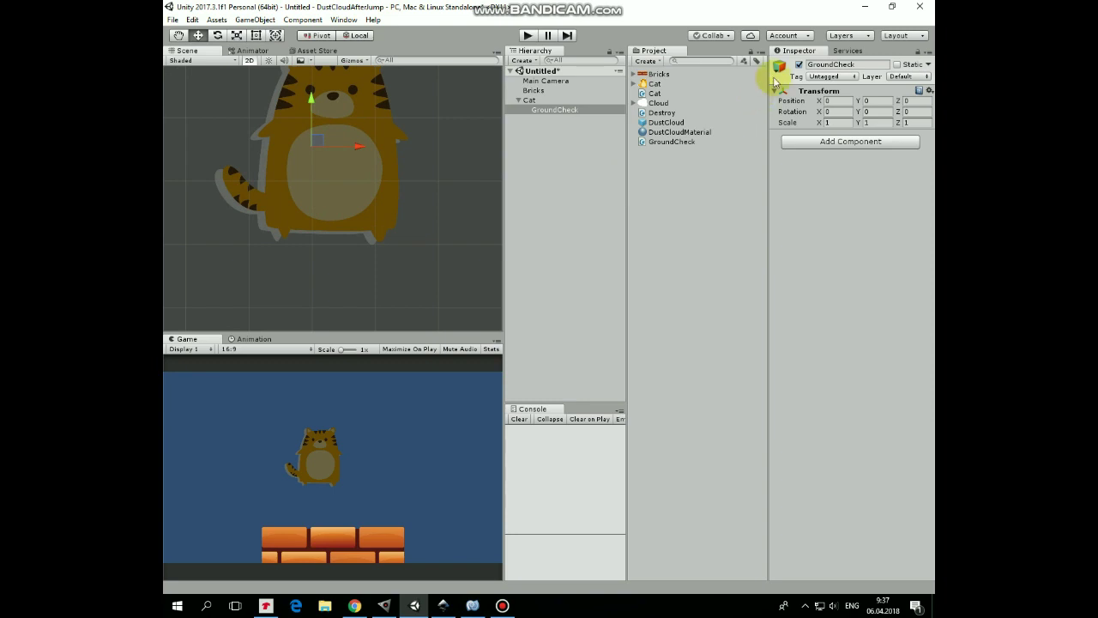
- Mark GroundCheck with a red dot scene icon
click(562, 110)
click(778, 65)
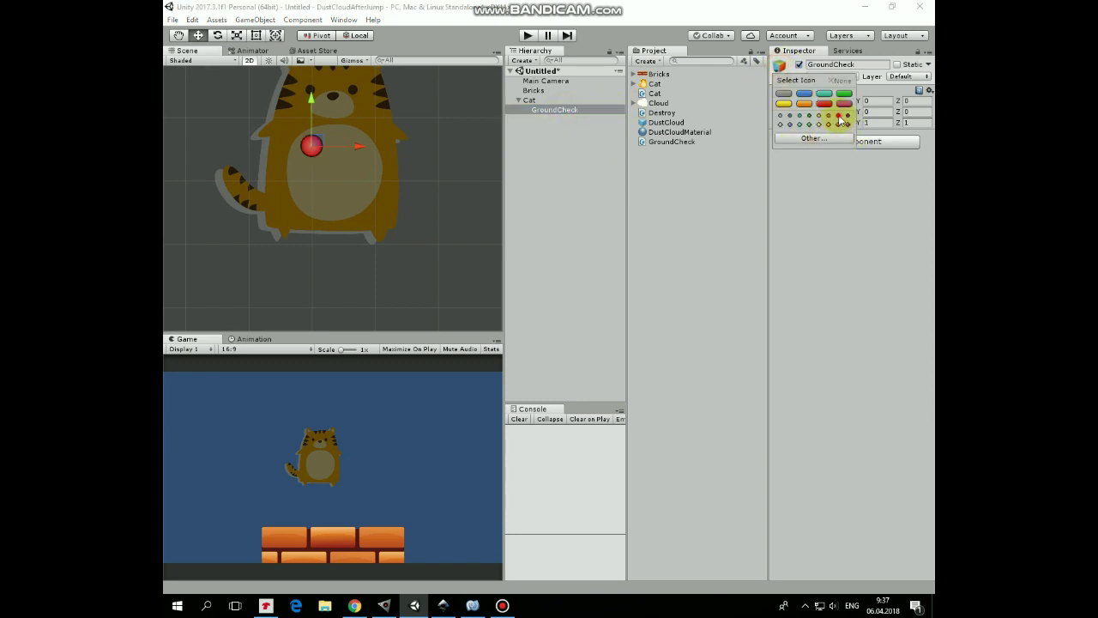
click(318, 145)
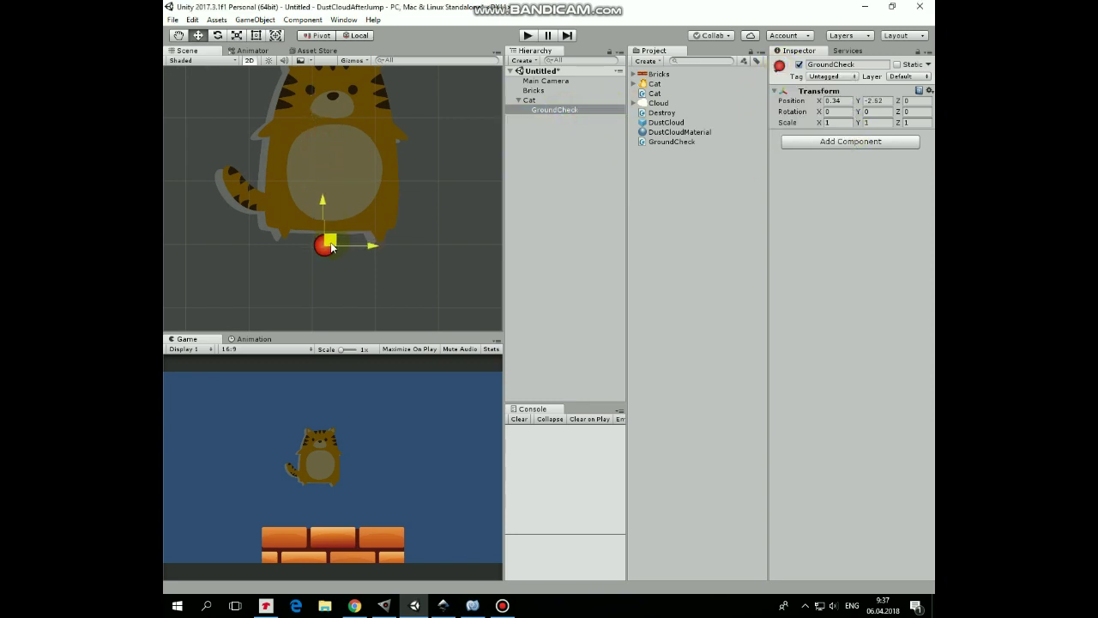
click(535, 100)
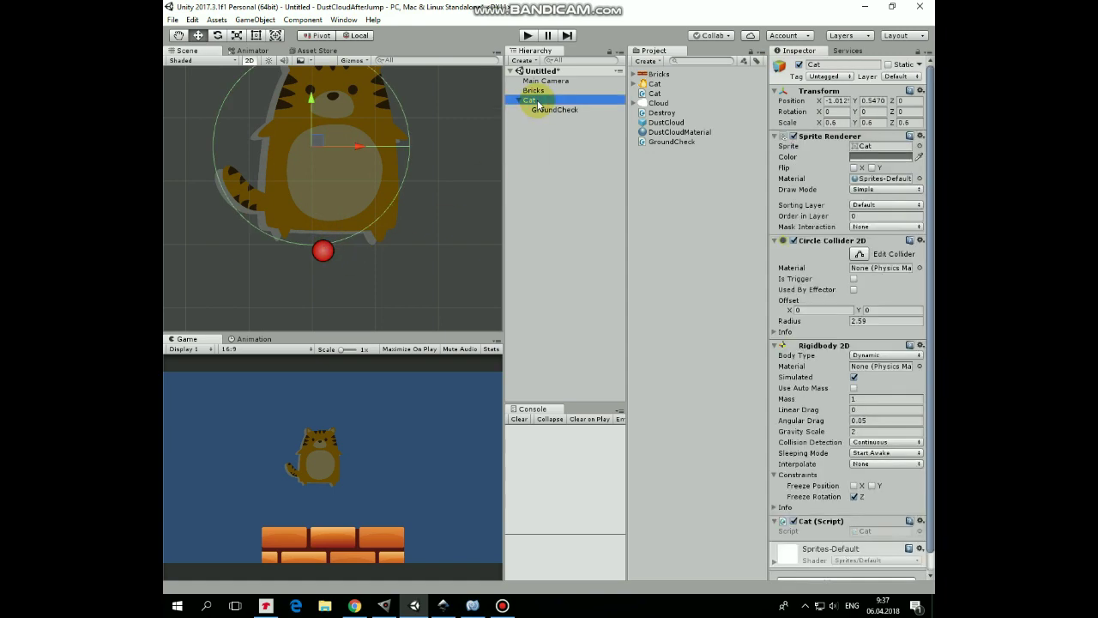
- Nudge GroundCheck down to the cat's feet and add a Circle Collider 2D
click(544, 113)
drag(330, 251, 329, 253)
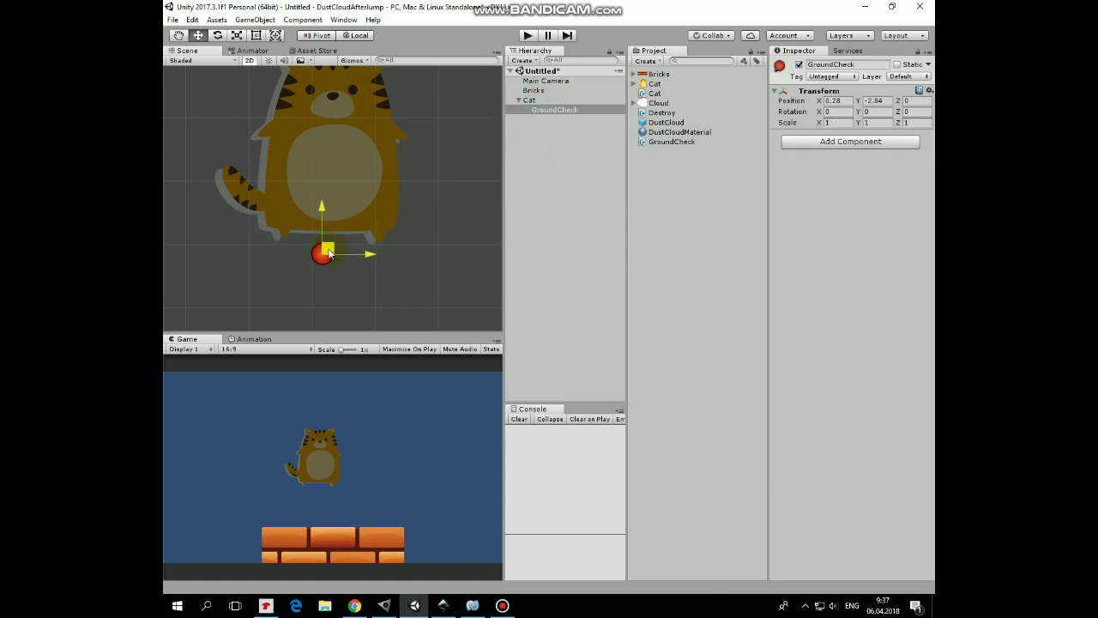
click(810, 141)
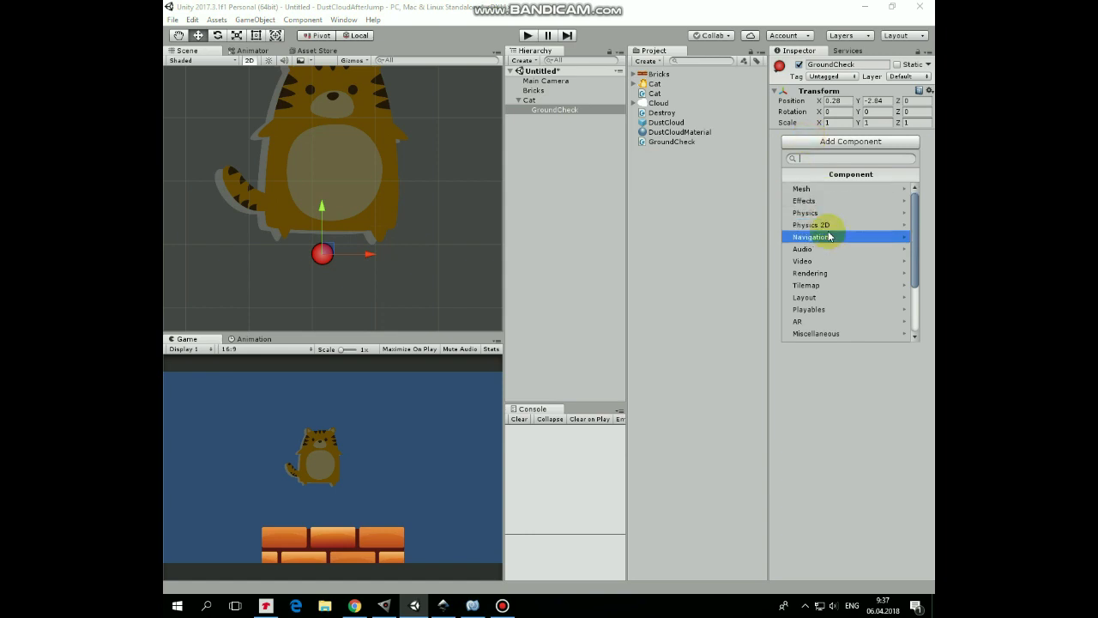
click(807, 224)
click(805, 213)
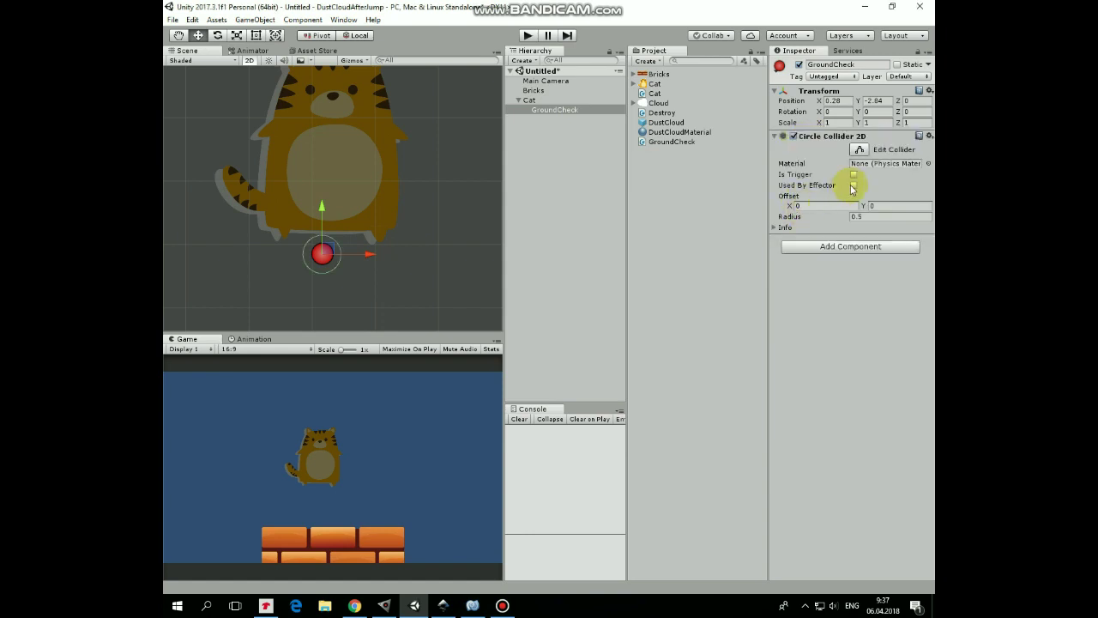
- Make GroundCheck's circle collider a trigger with radius 0.33
click(854, 175)
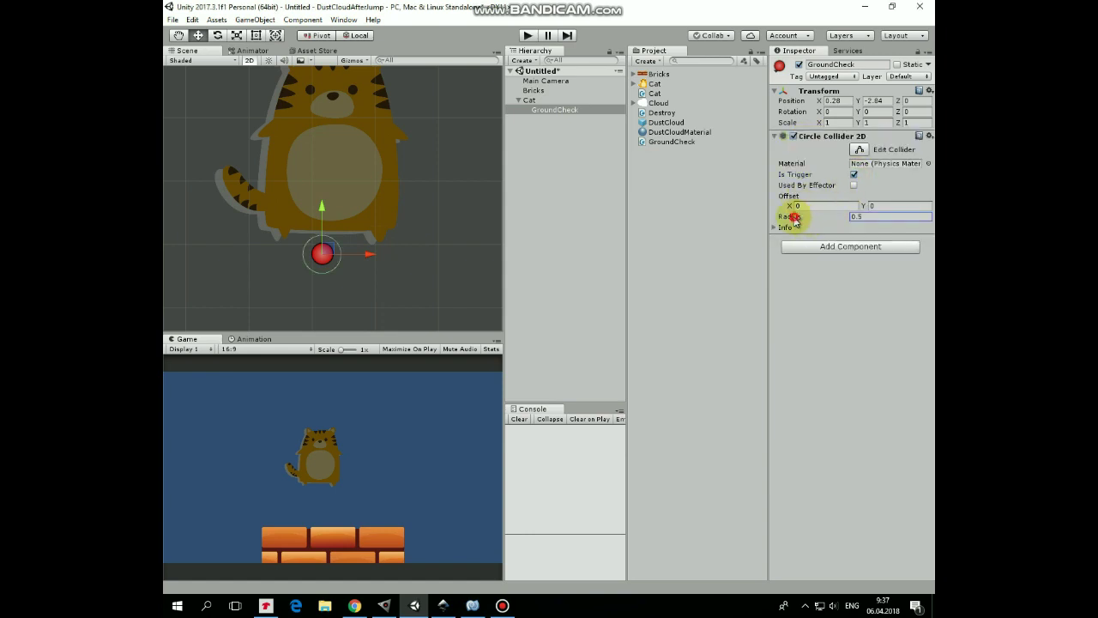
drag(788, 218, 784, 218)
click(565, 109)
click(667, 142)
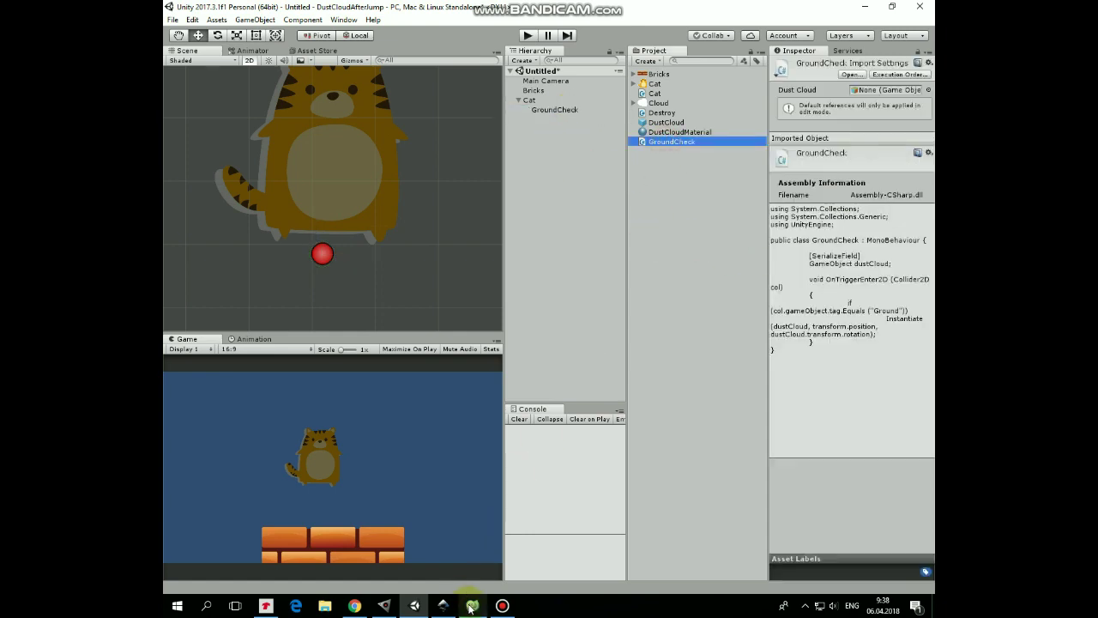
click(471, 607)
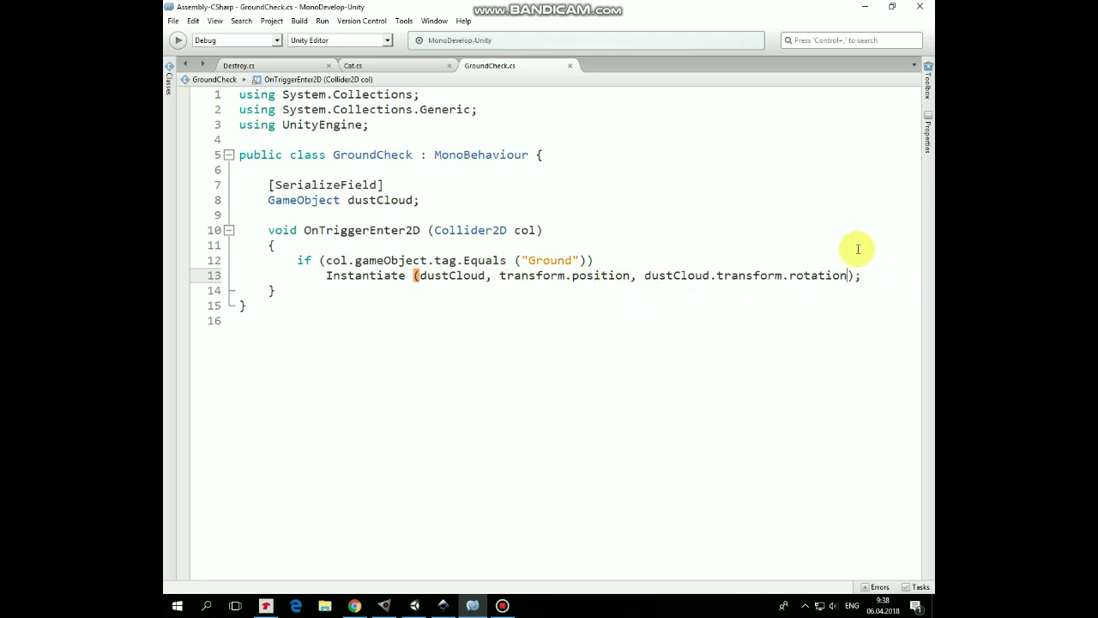
click(865, 6)
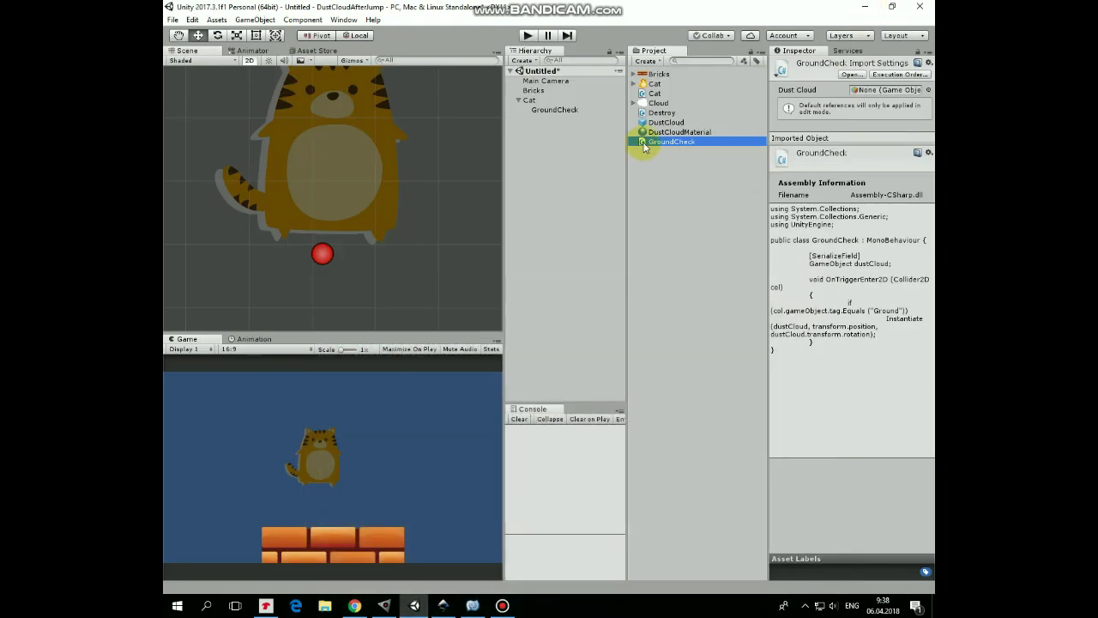
- Attach the GroundCheck script to GroundCheck and assign the DustCloud prefab to its Dust Cloud field
drag(644, 146, 555, 110)
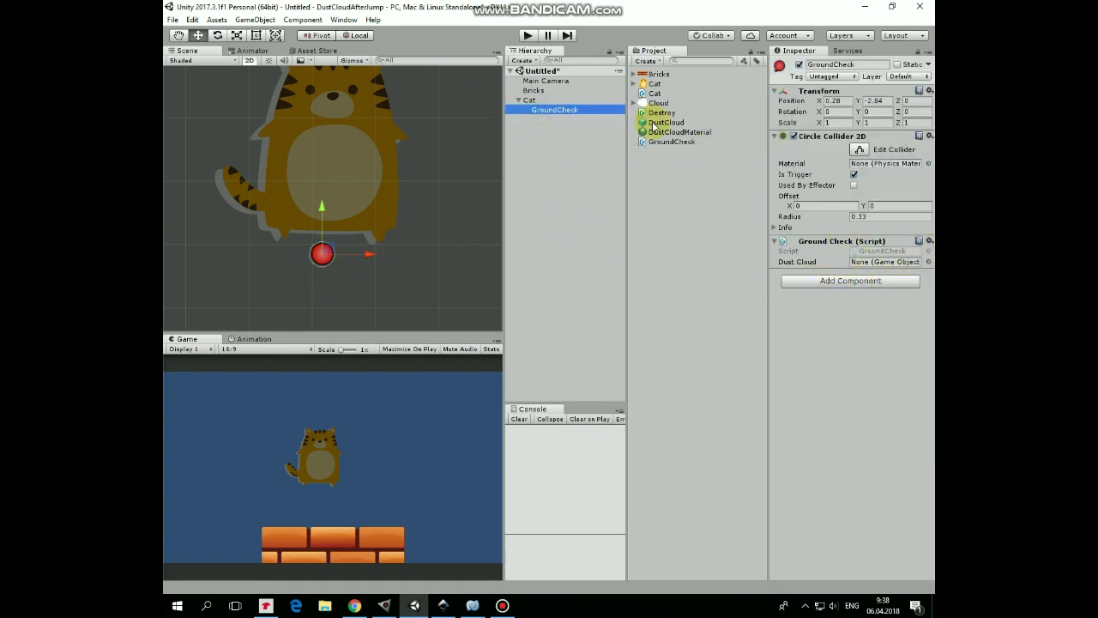
drag(645, 125, 867, 272)
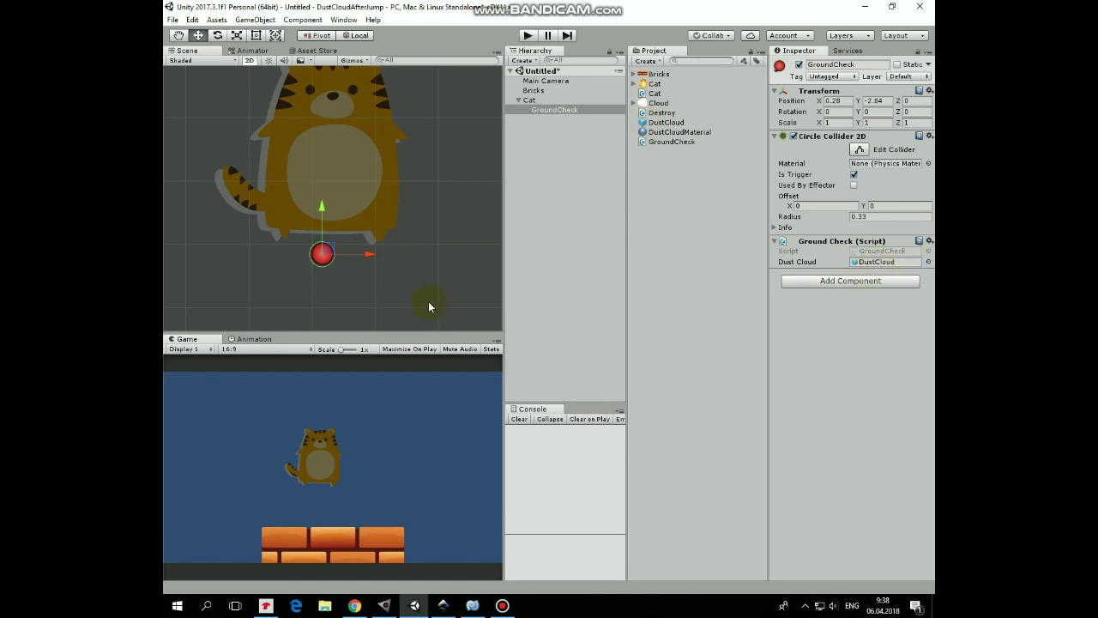
- Enter Play mode and walk and jump the cat across the bricks to test the landing dust cloud
click(527, 36)
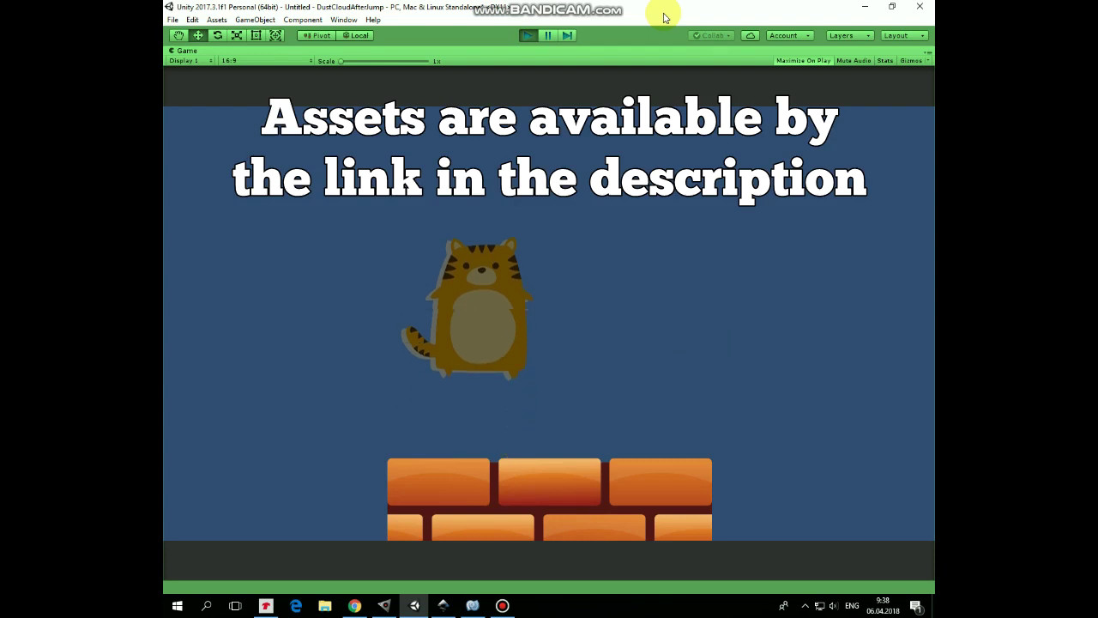
key(Right)
key(space)
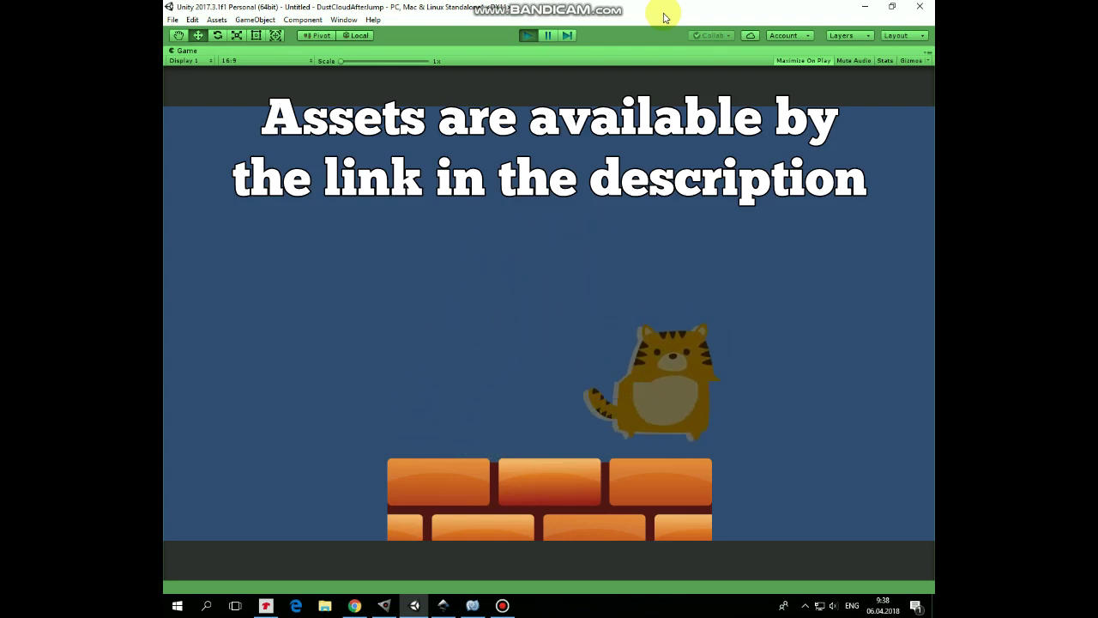
key(Left)
key(space)
key(Right)
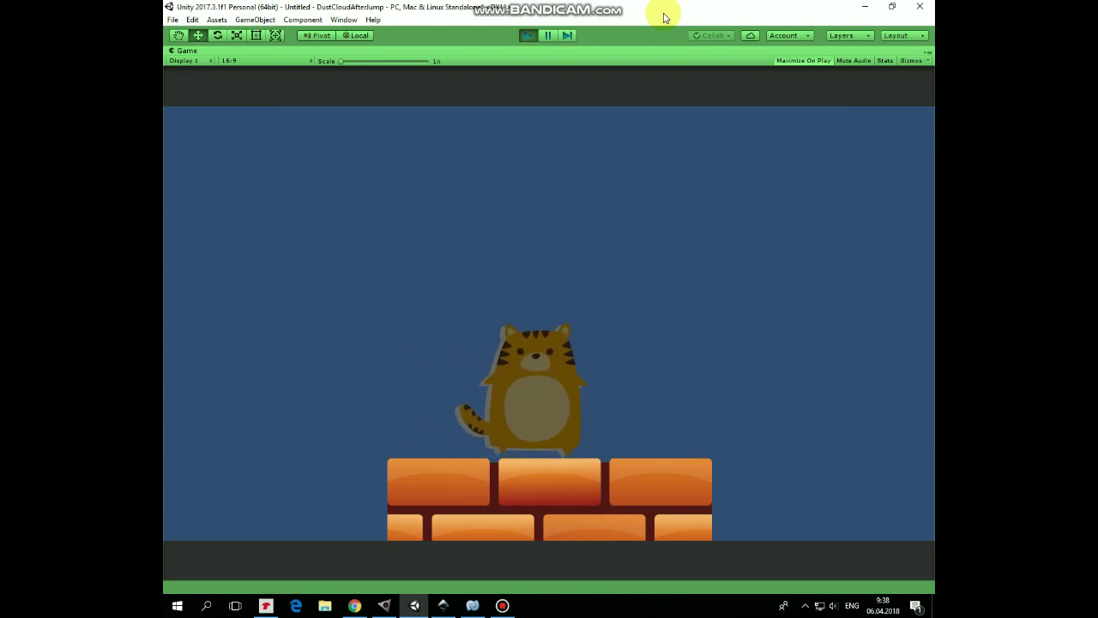
key(space)
key(Left)
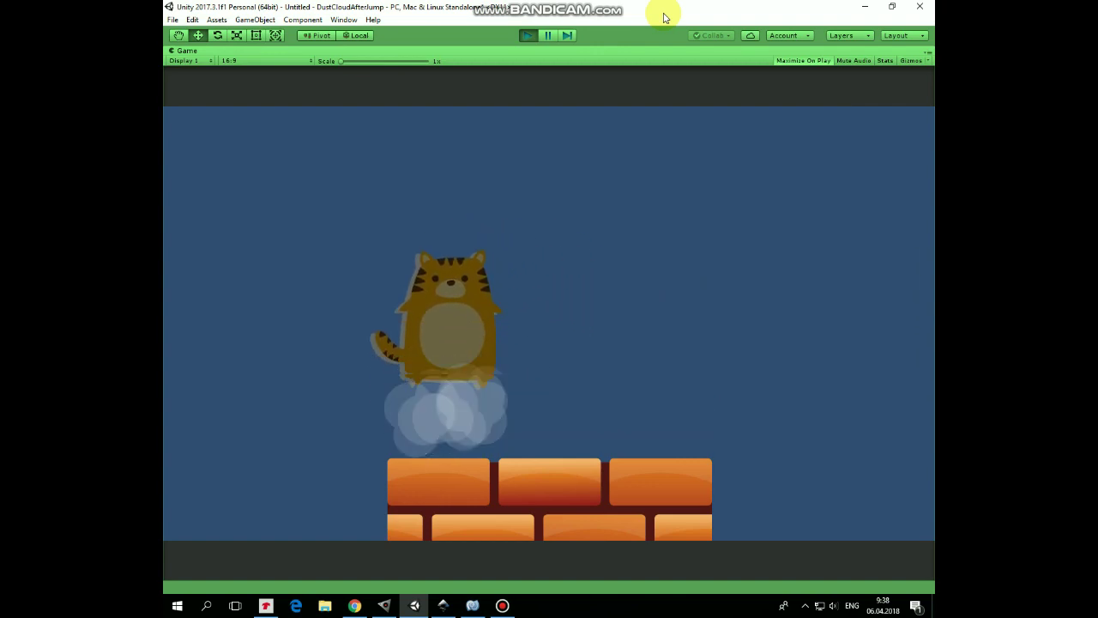